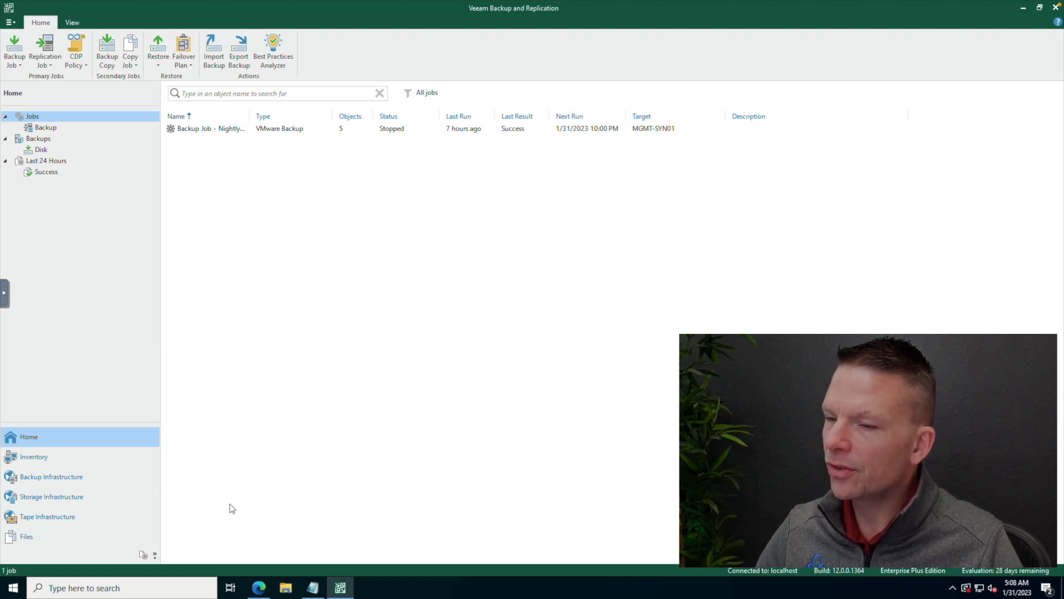
Step: Switch to Microsoft Edge and log in to the Supermicro management page as ADMIN with the account password
click(259, 587)
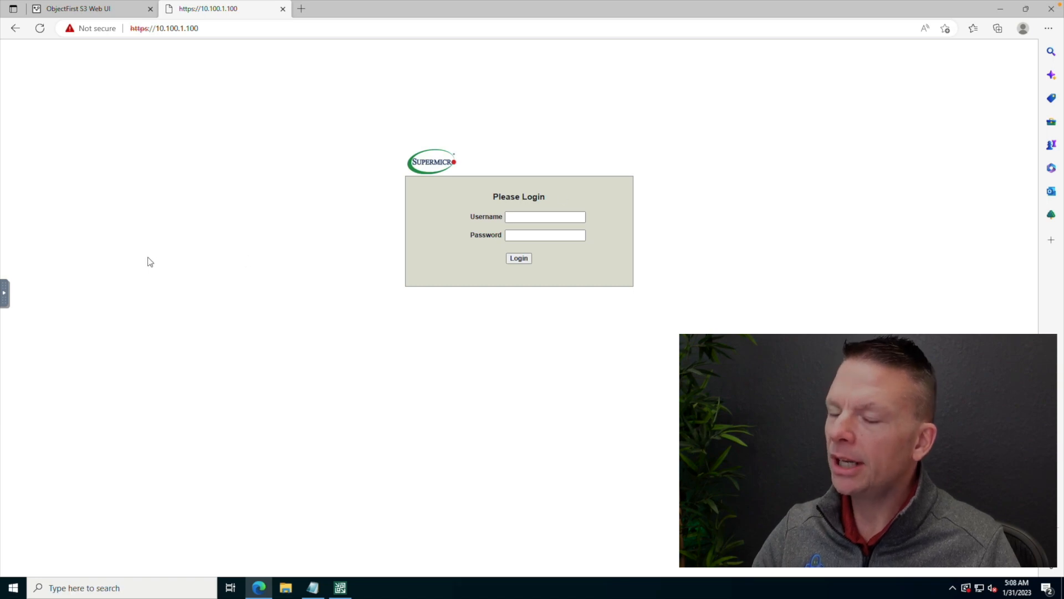
click(516, 217)
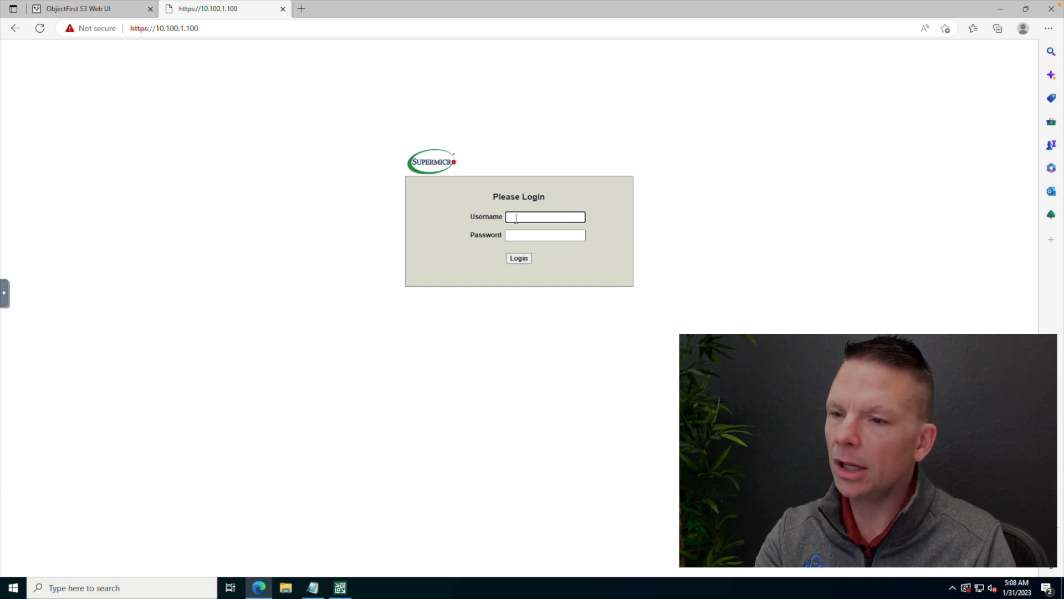
text(ADMIN)
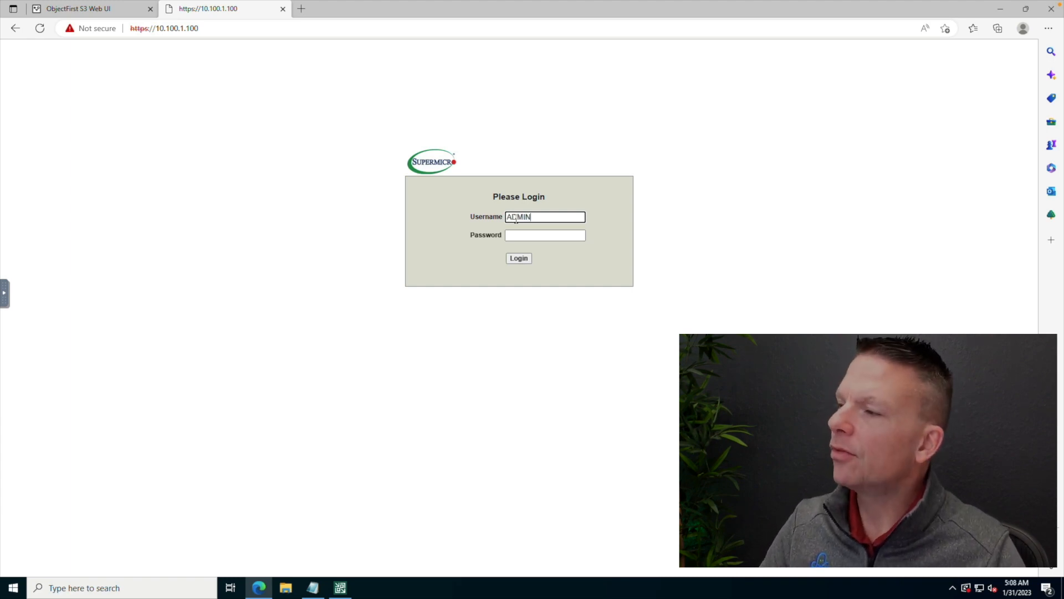
key(Tab)
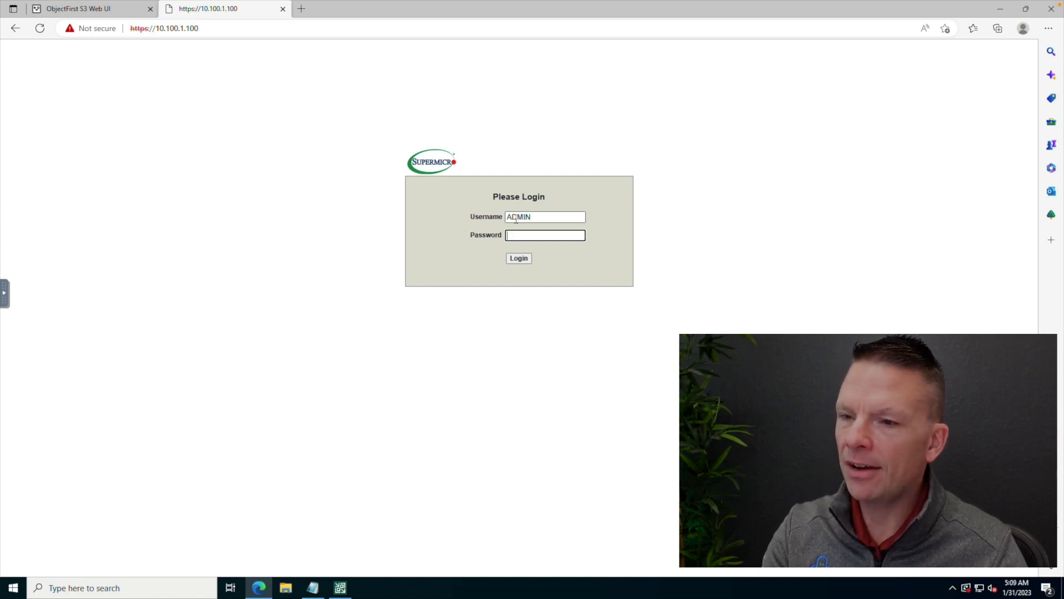
key(ctrl+v)
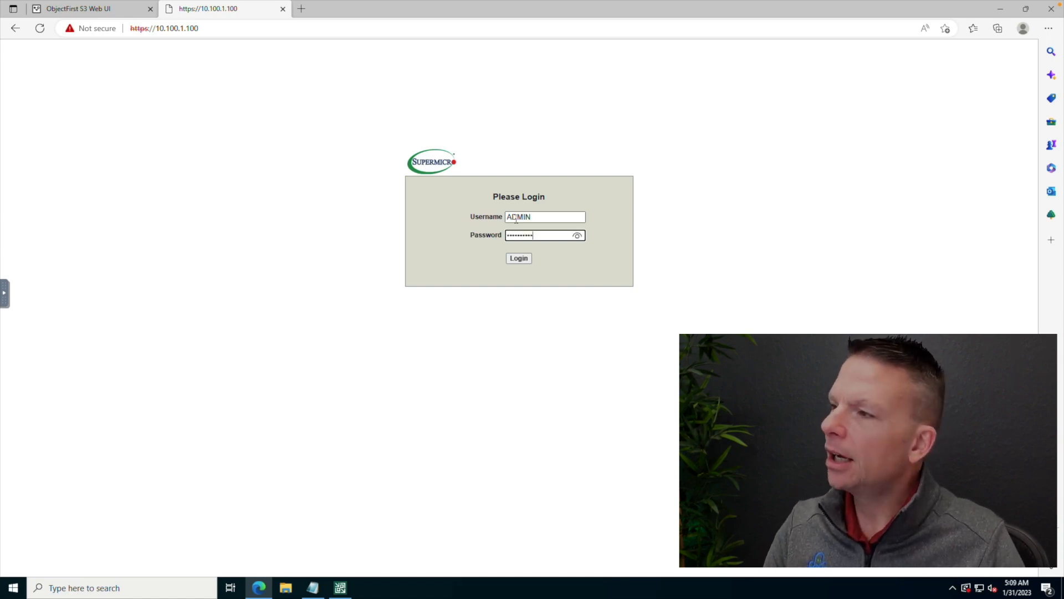
click(519, 259)
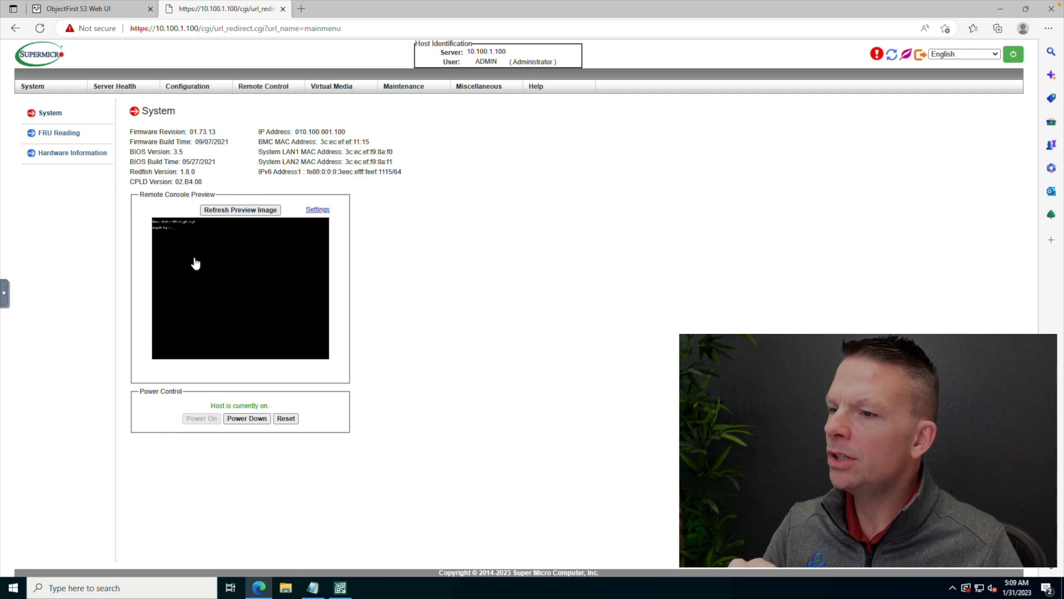
Step: Set the Remote Console default interface to HTML5 and launch the console
click(266, 90)
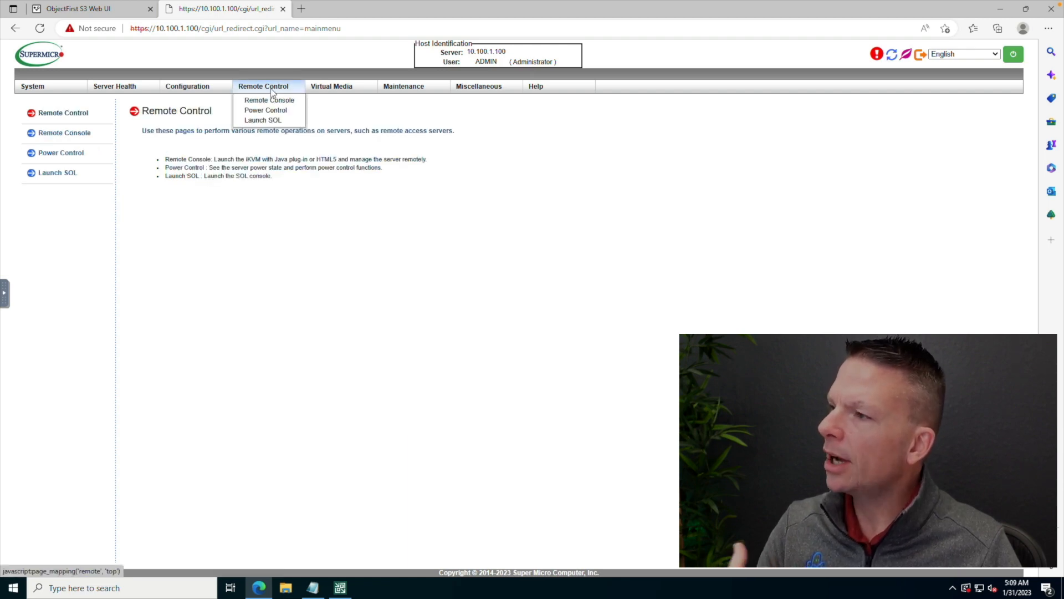
click(270, 101)
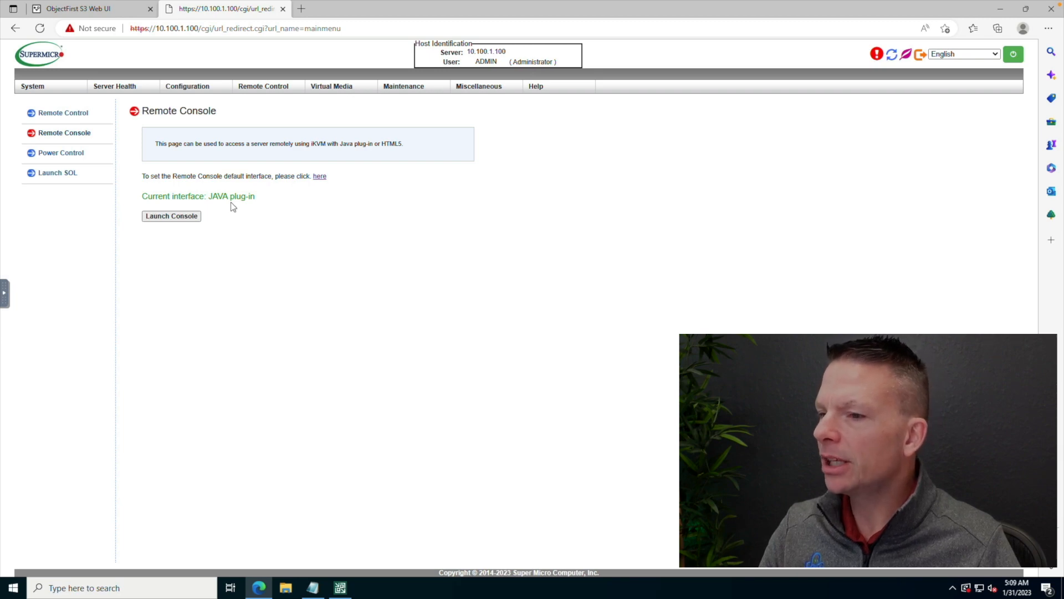
click(320, 176)
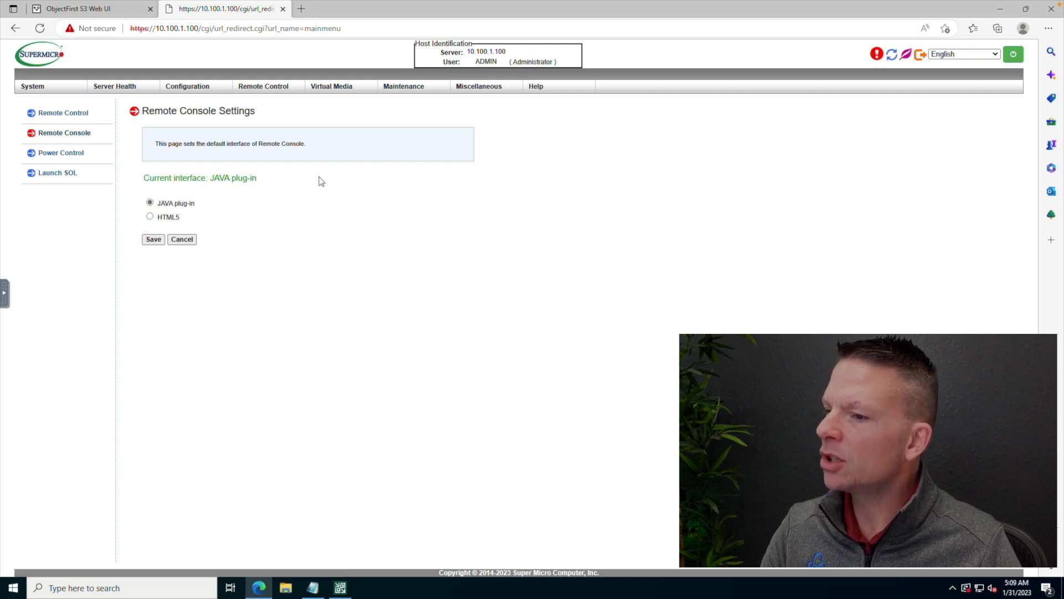
click(153, 240)
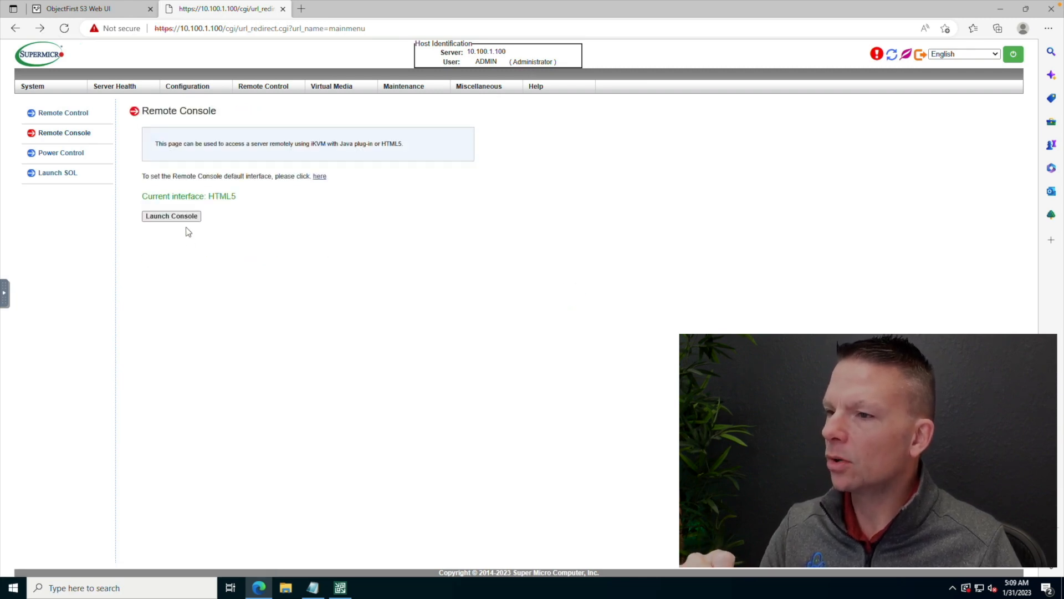
click(175, 218)
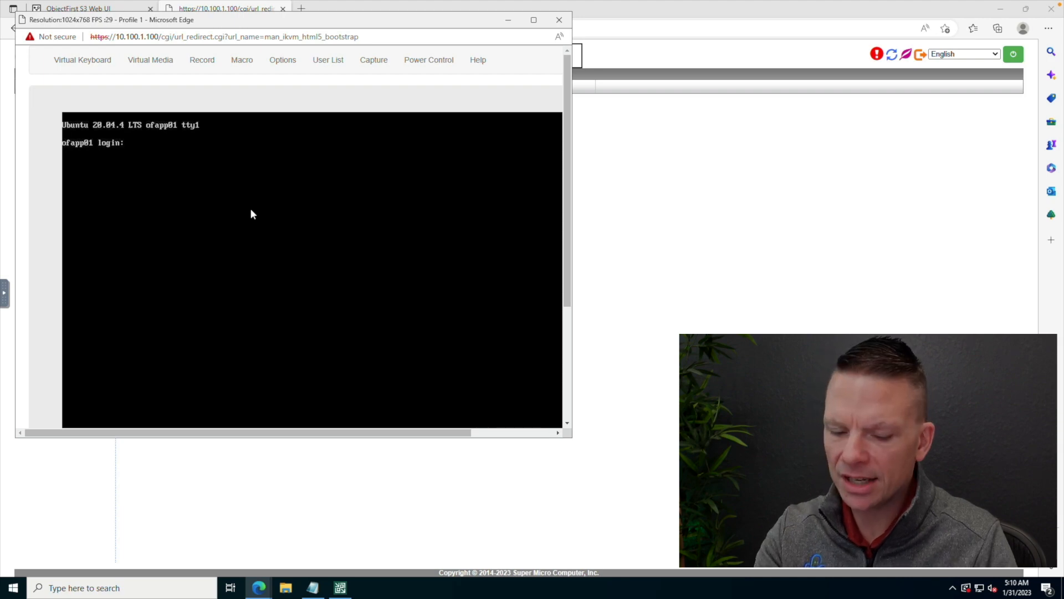
Step: Log in to the ofapp01 console as objectfirst with the account password
text(objectfirst)
key(Return)
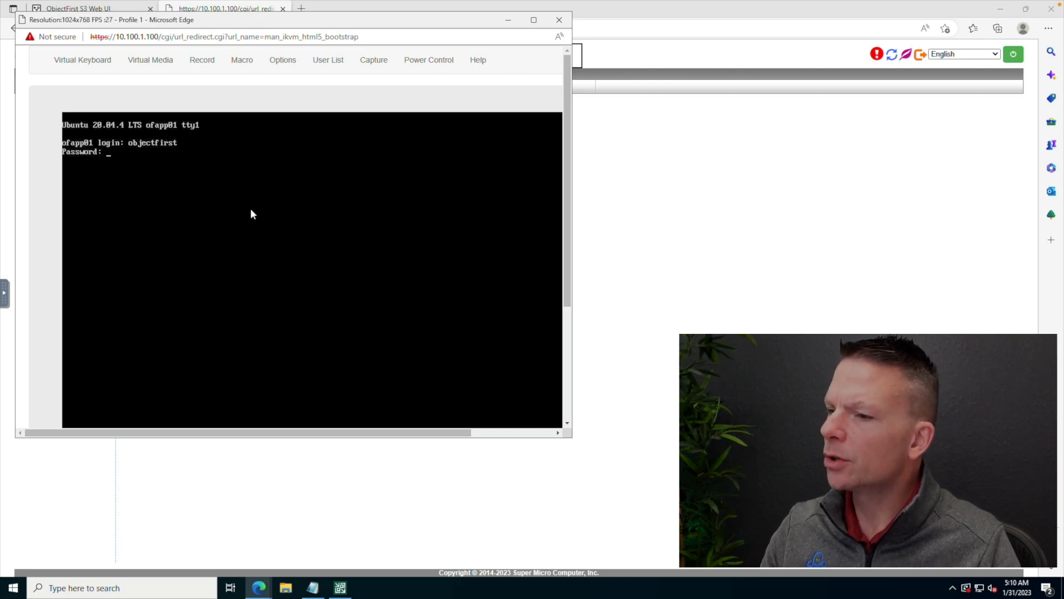
key(Return)
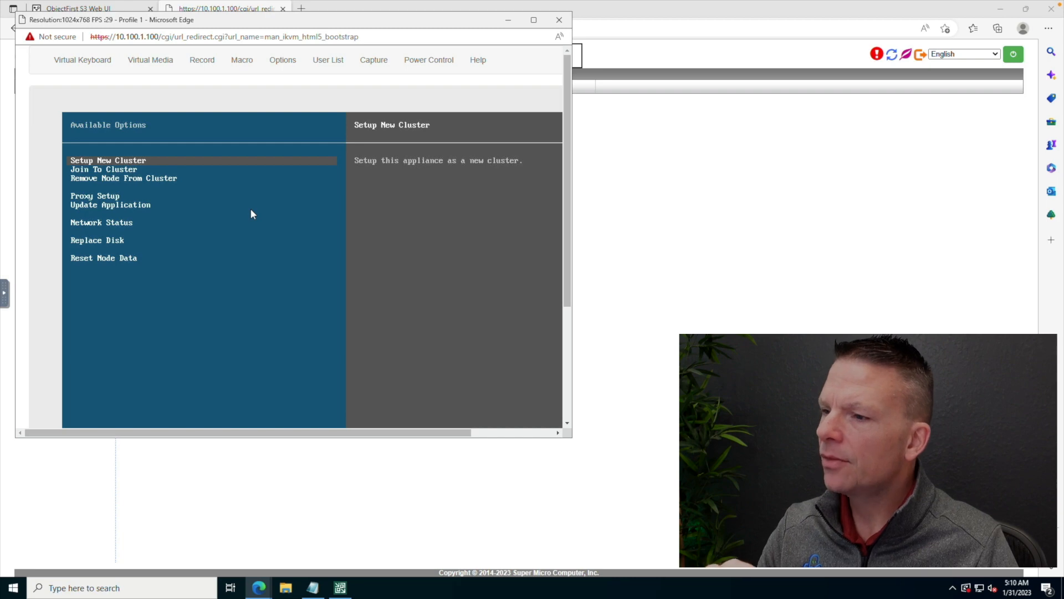
Step: Start setting up a new cluster, accepting the prefilled eno1 and eno2 network settings and the hostname ofapp01
key(Return)
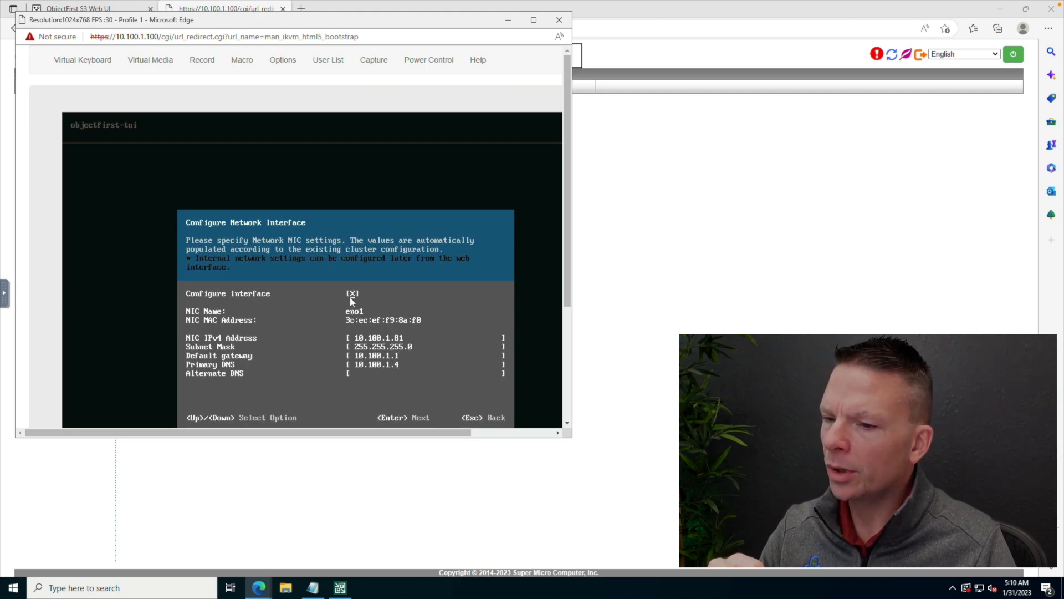
key(Down)
key(Down)
key(Down)
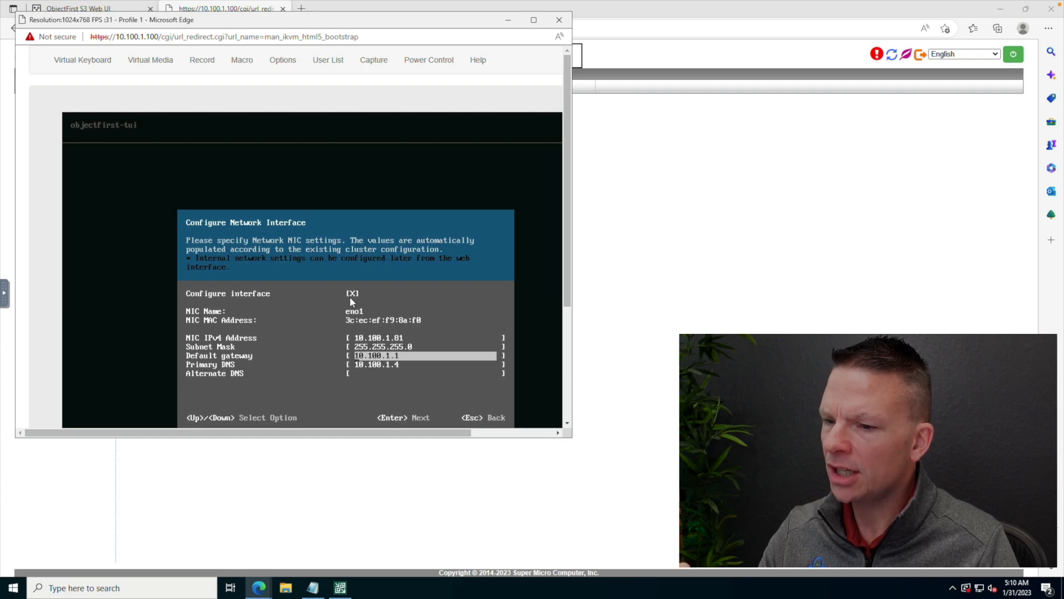
key(Up)
key(Up)
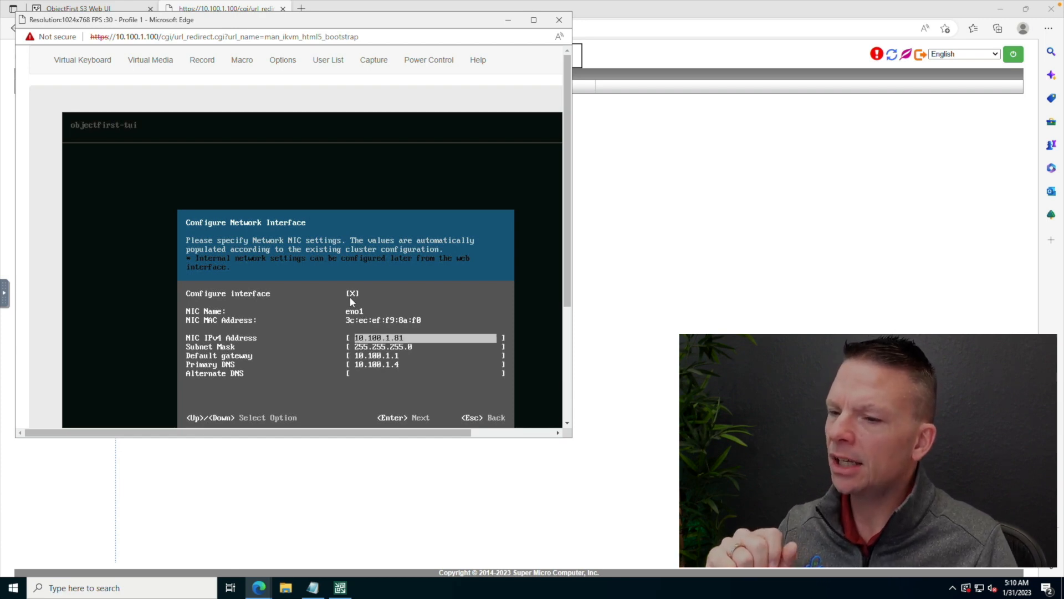
key(Down)
key(Down)
key(Down)
key(Down)
key(Return)
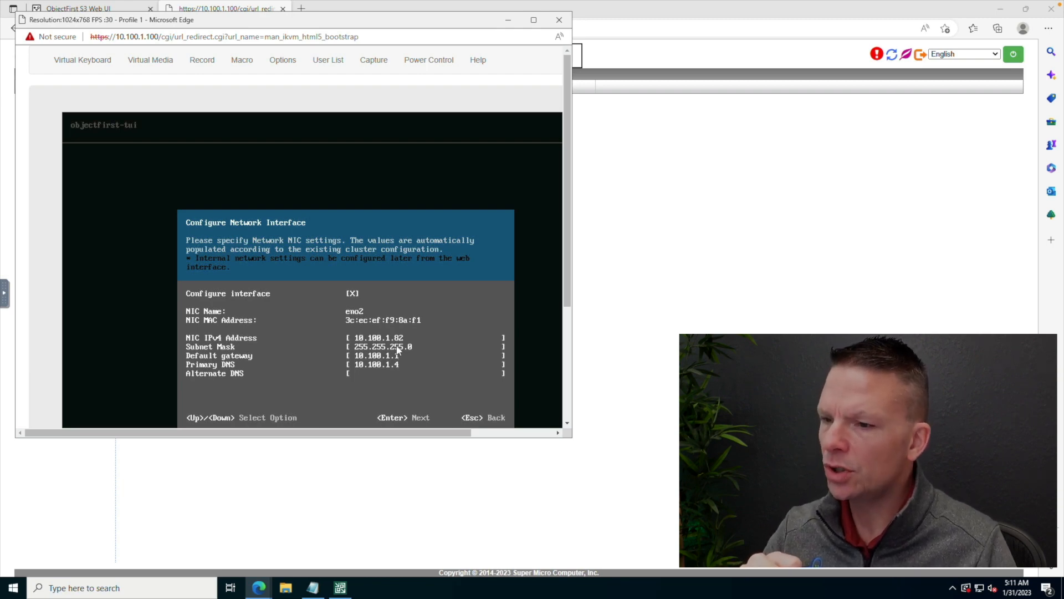
key(Return)
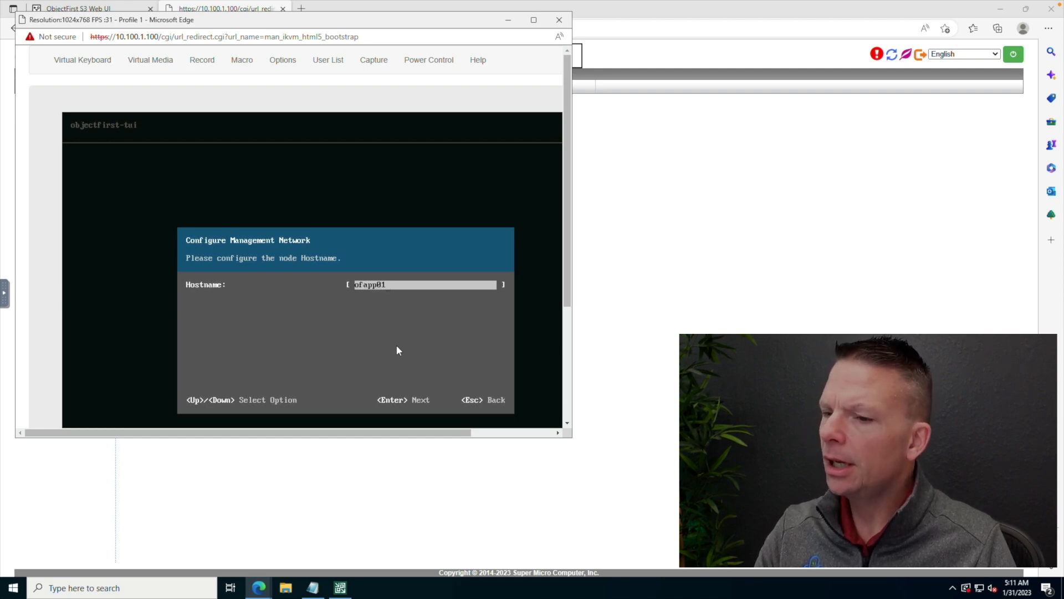
key(Return)
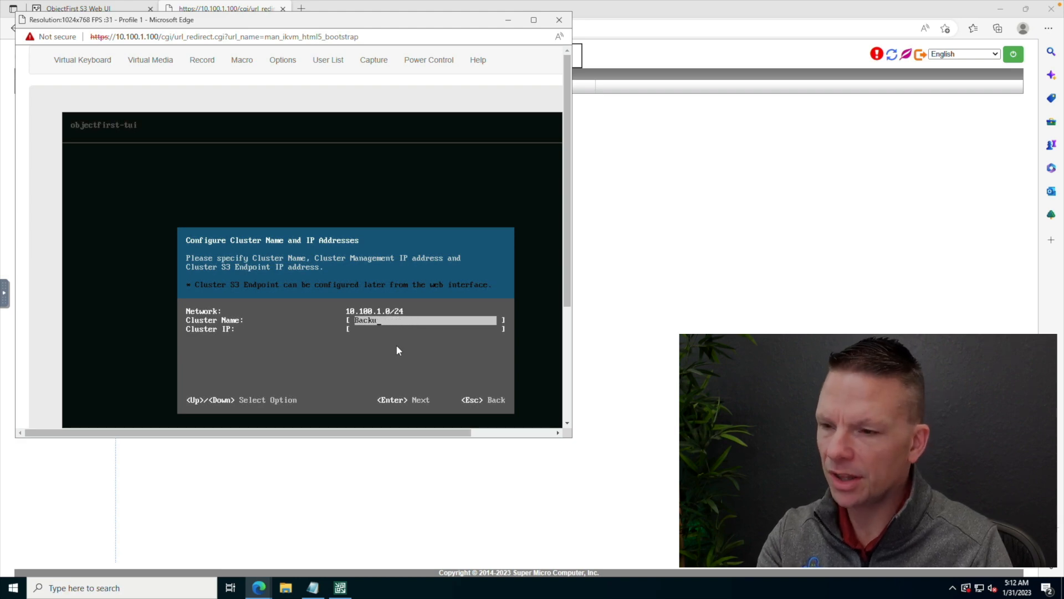
Step: Set the cluster name to ofclus01 and the cluster IP to 10.100.1.80
key(BackSpace)
key(BackSpace)
key(BackSpace)
text(ofclus01)
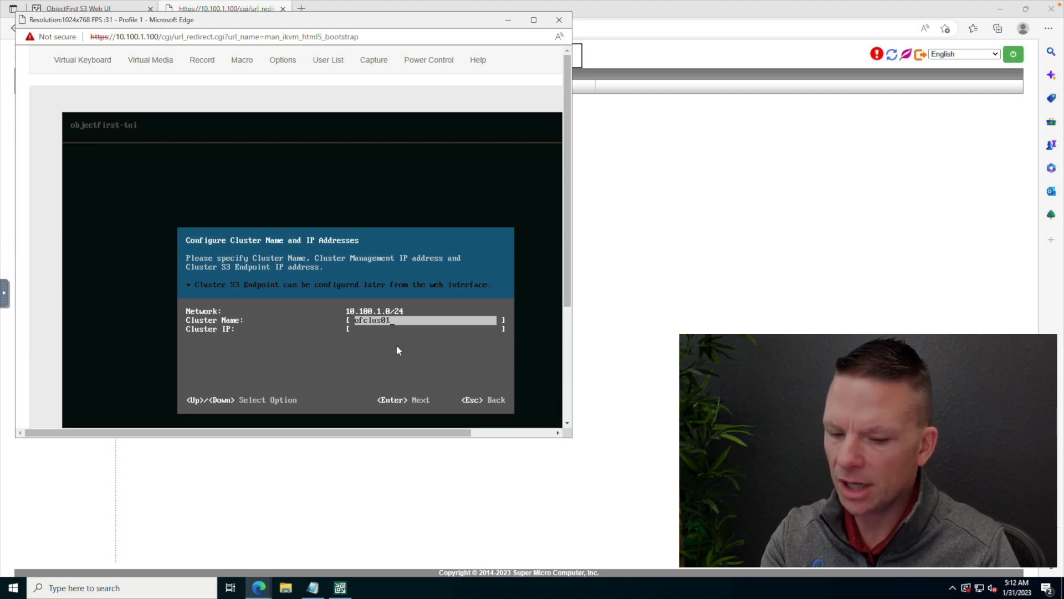
key(Down)
text(1)
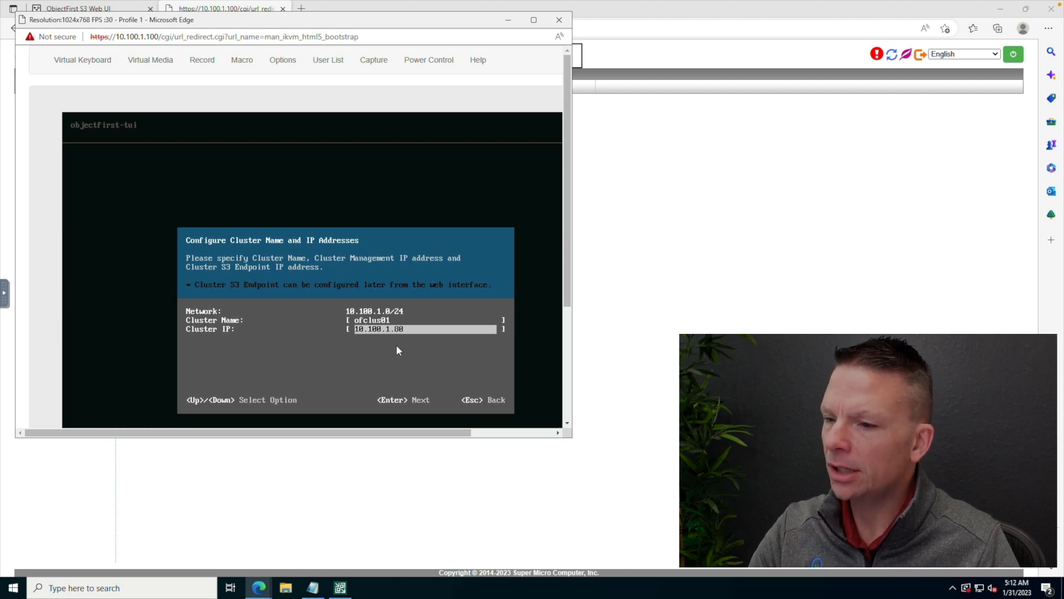
key(Return)
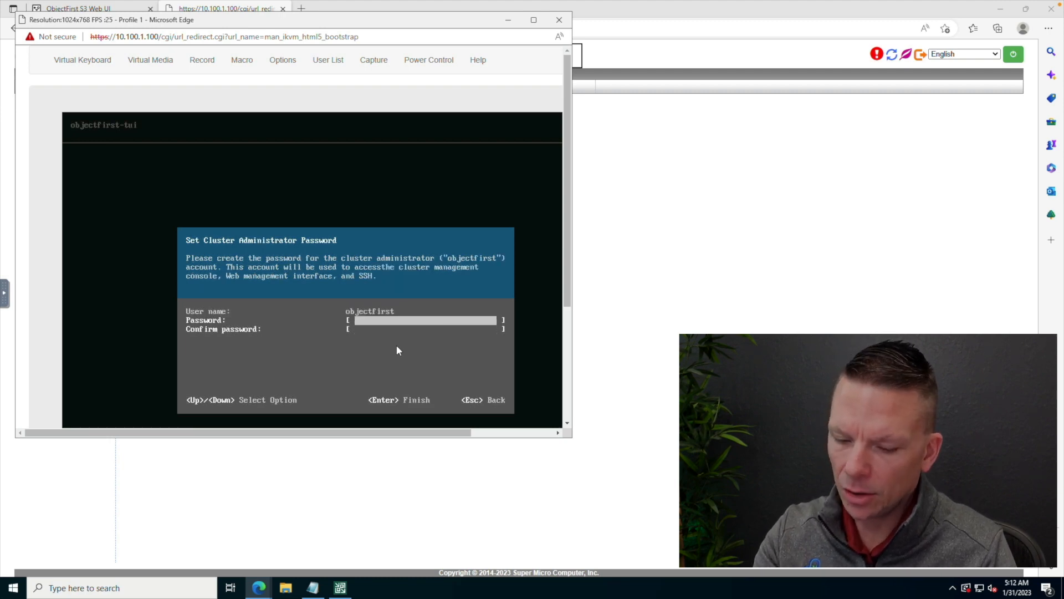
text(***)
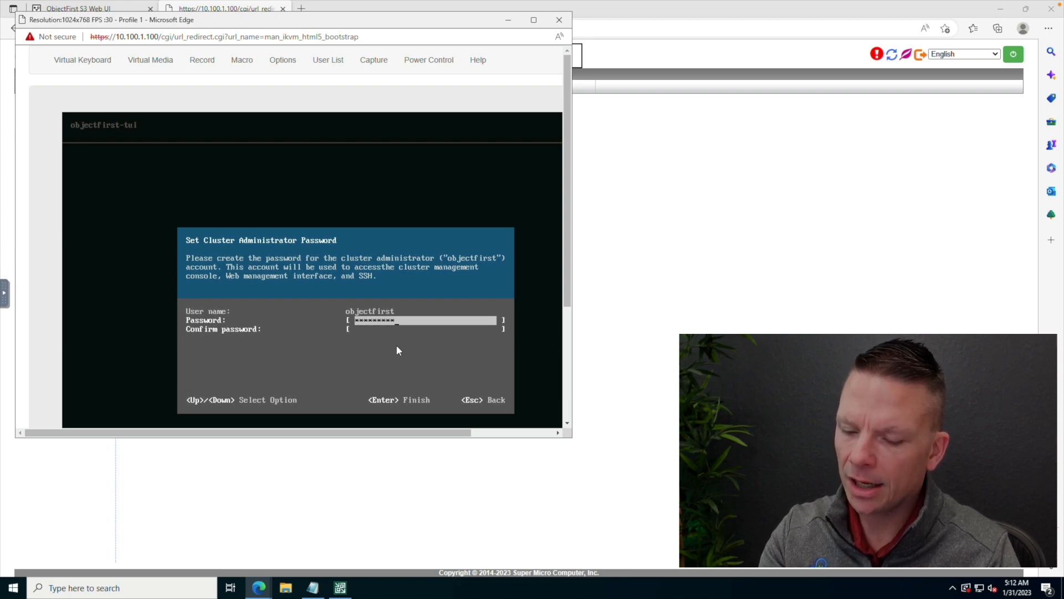
text(***************)
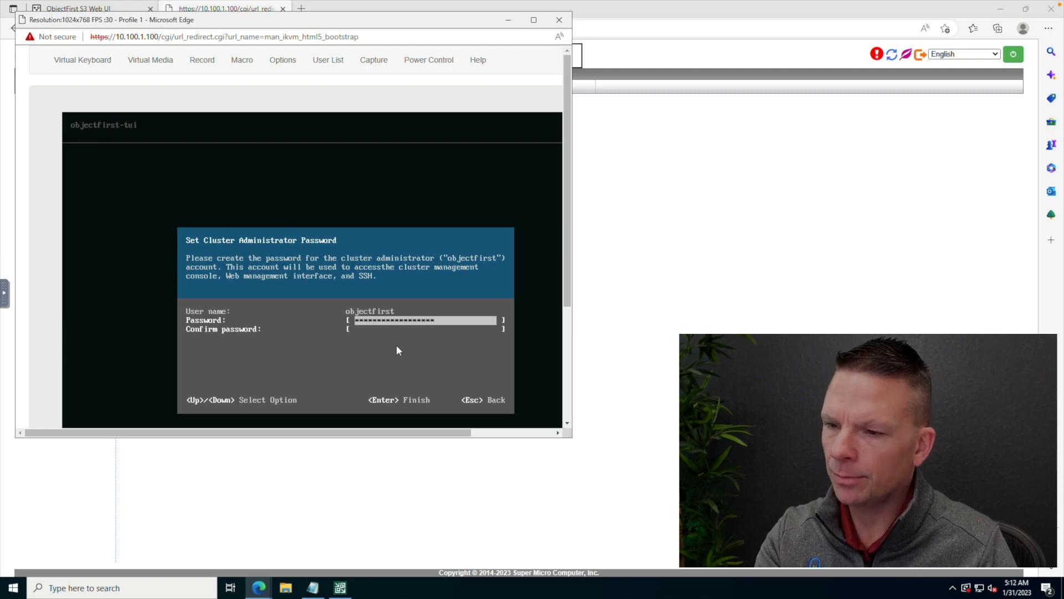
key(BackSpace)
key(BackSpace)
key(BackSpace)
key(BackSpace)
key(BackSpace)
key(BackSpace)
key(BackSpace)
key(BackSpace)
key(BackSpace)
key(BackSpace)
key(BackSpace)
key(BackSpace)
key(BackSpace)
key(BackSpace)
key(BackSpace)
key(BackSpace)
key(BackSpace)
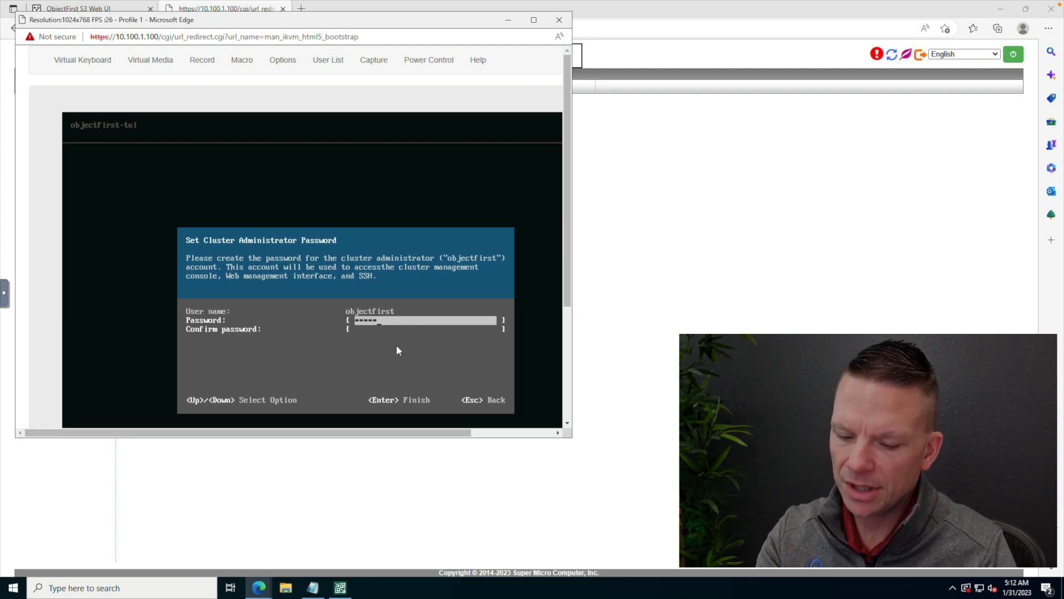
Step: Enter and confirm the cluster administrator password, and finish the cluster setup back to the main menu
text(***)
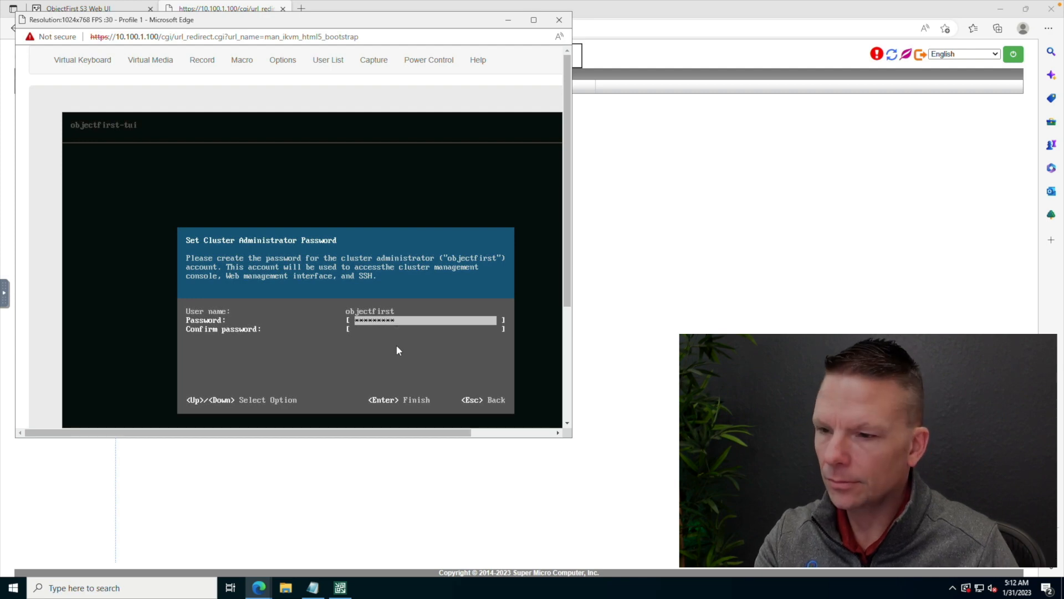
key(Return)
key(Return)
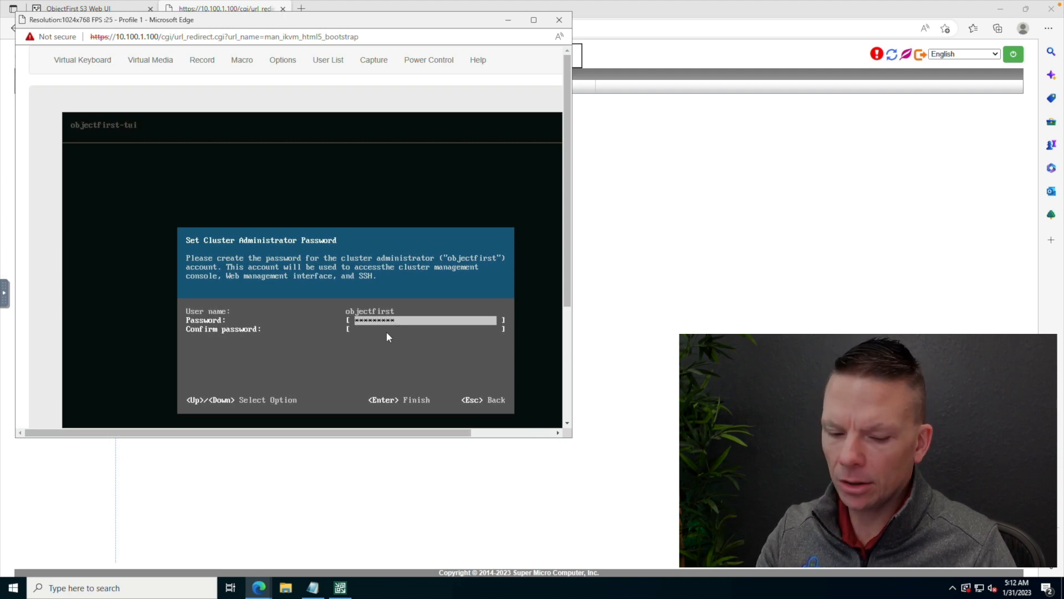
key(Down)
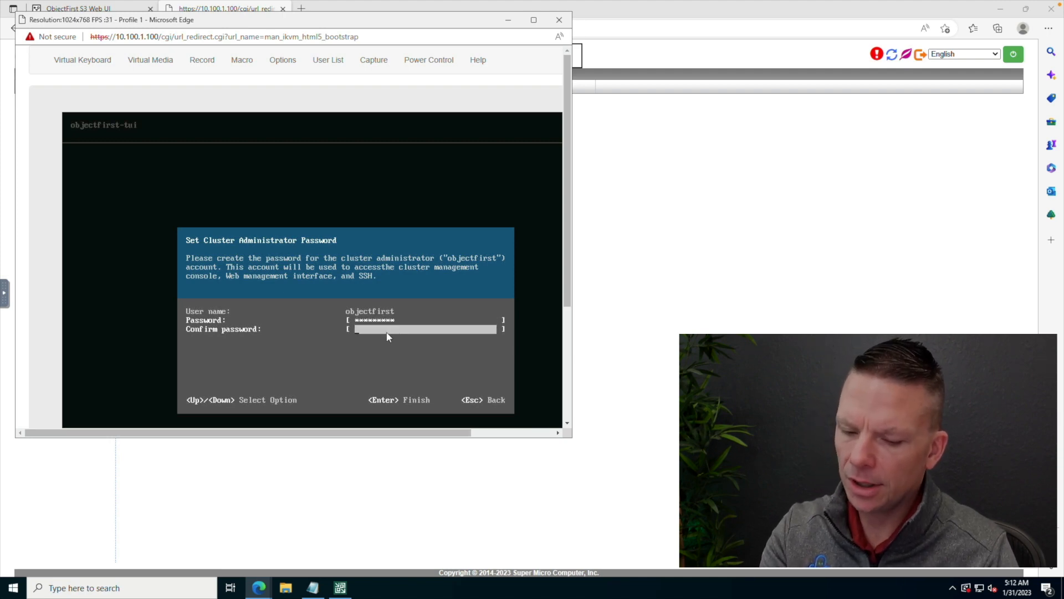
text(**)
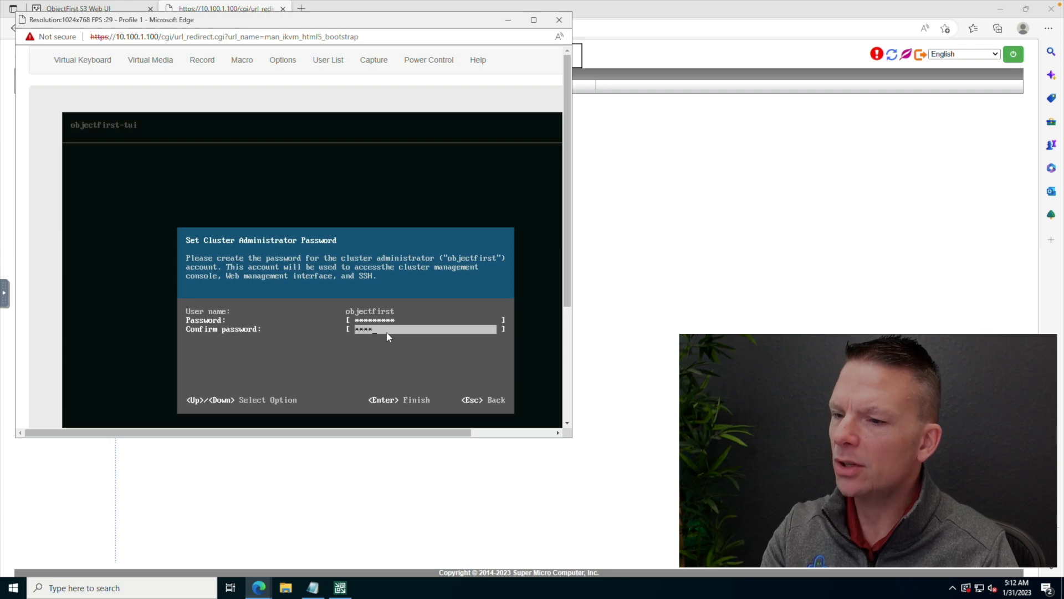
text(*******)
key(Return)
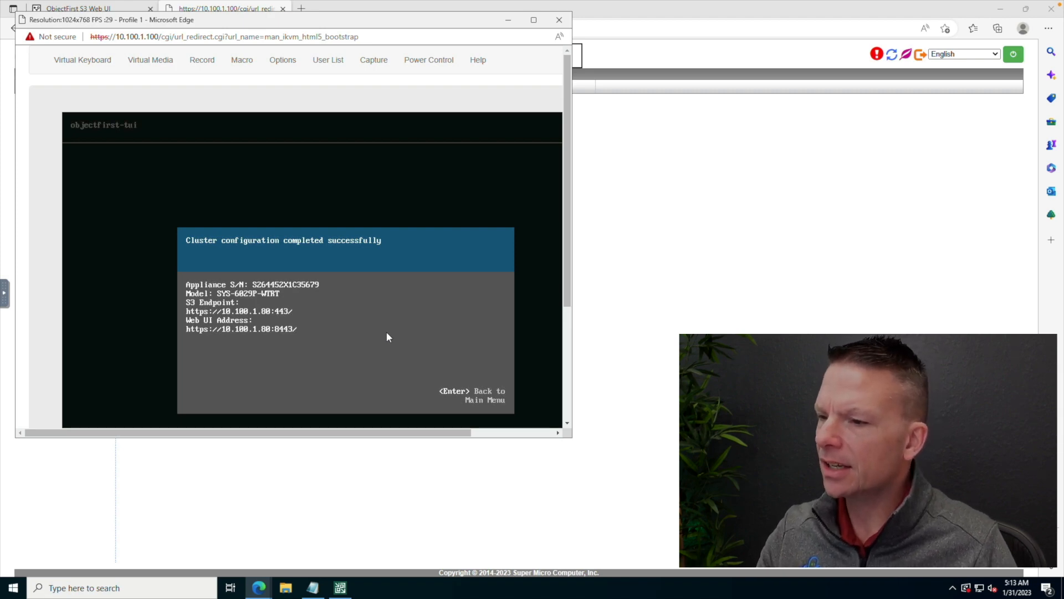
key(Return)
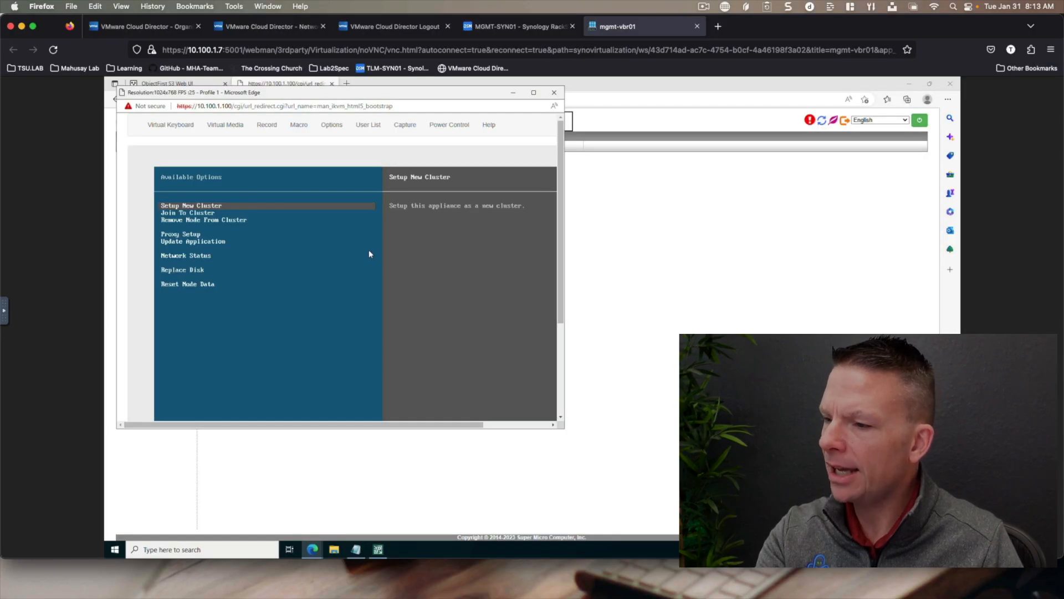
Step: Exit the appliance's setup menu and return to the main Edge window with the remote session in full screen
key(Escape)
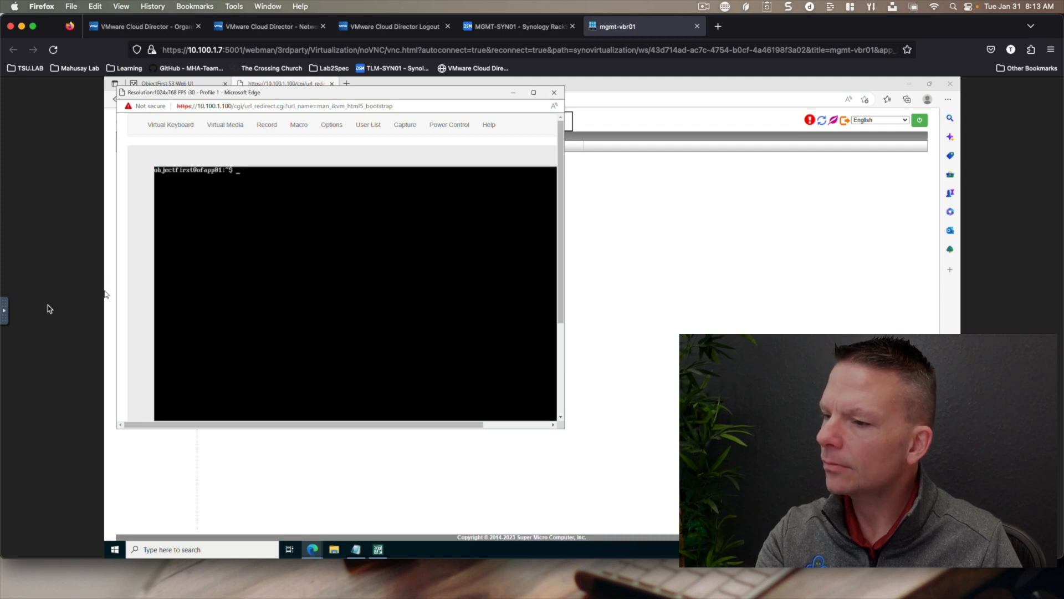
click(8, 314)
click(12, 312)
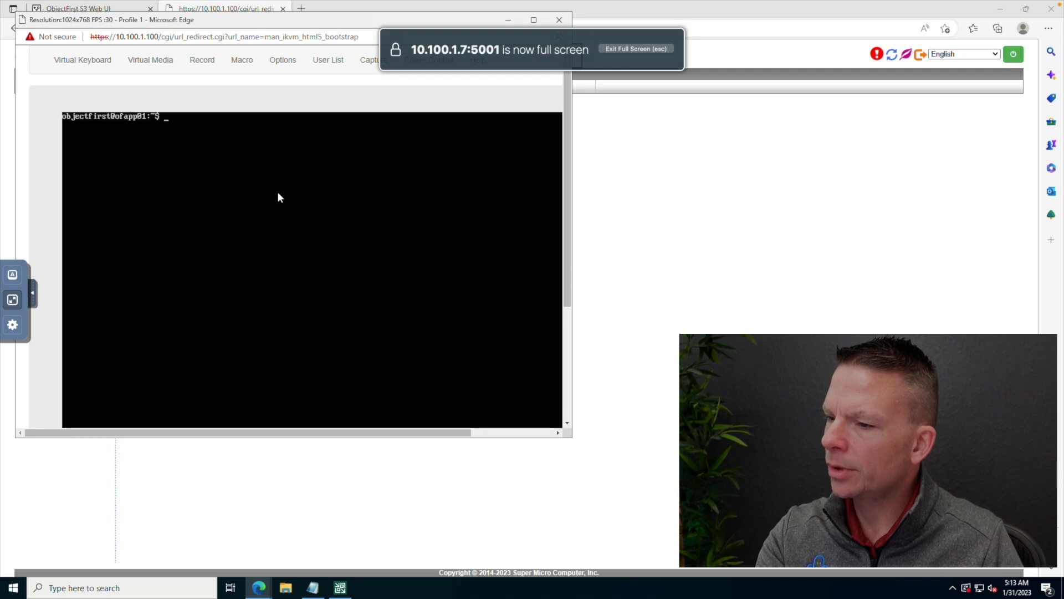
click(37, 297)
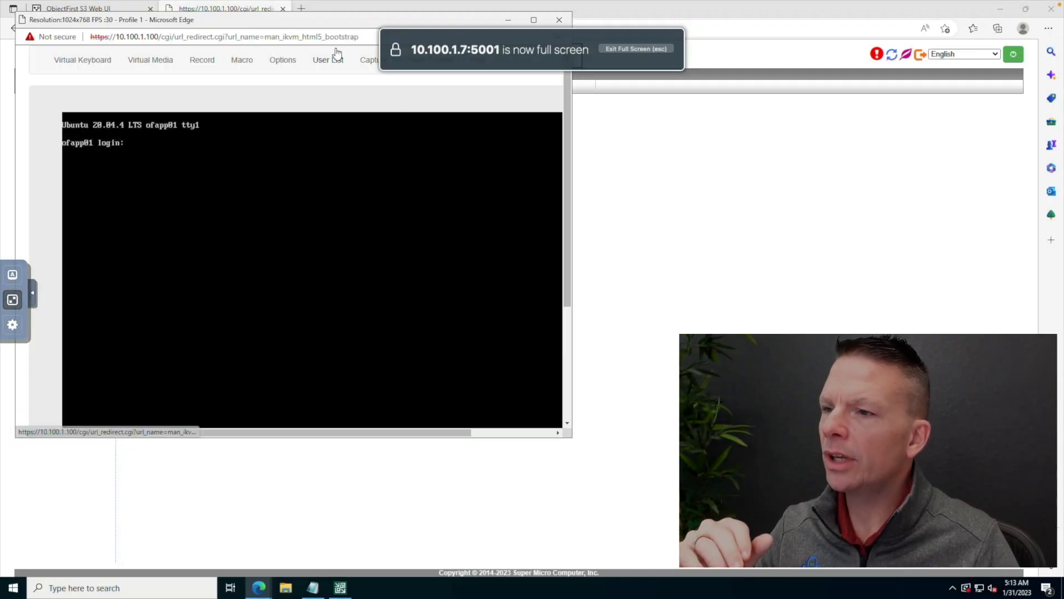
click(350, 9)
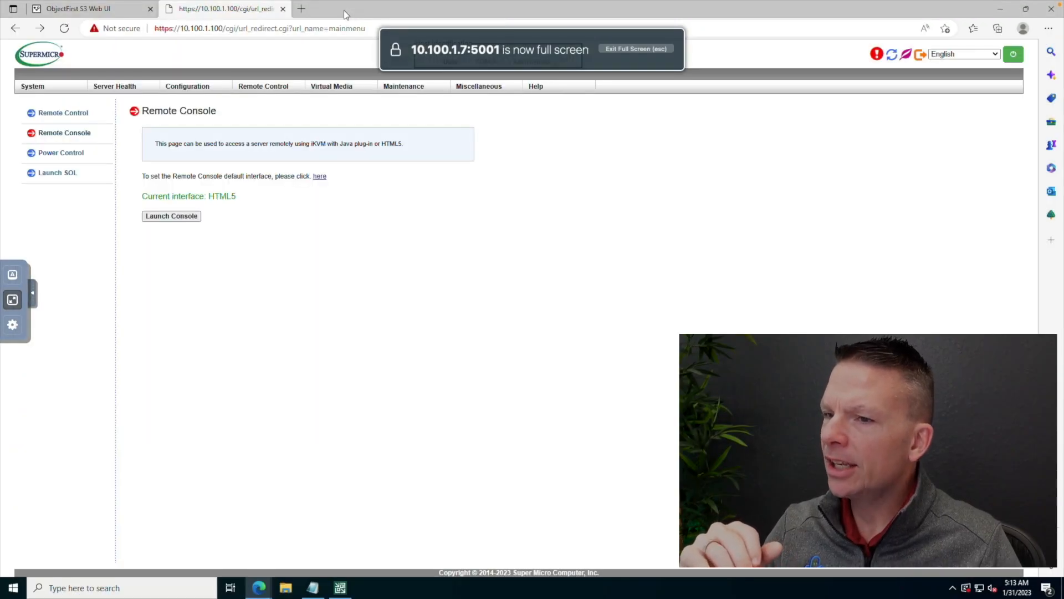
Step: Reload the Object First web UI at 10.100.1.80:8443 and continue past the certificate warning to the login page
click(96, 9)
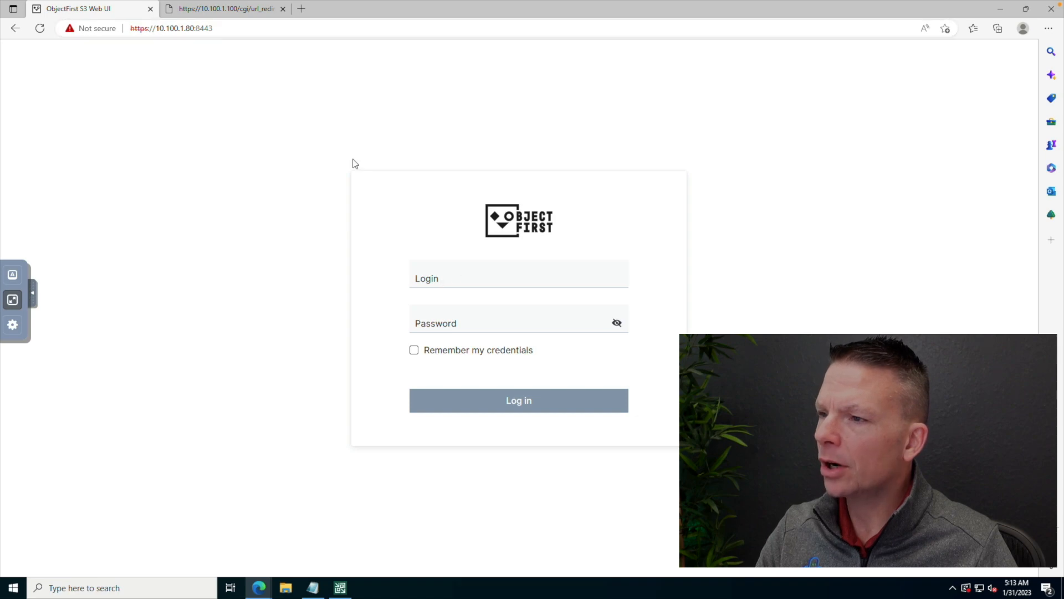
click(40, 28)
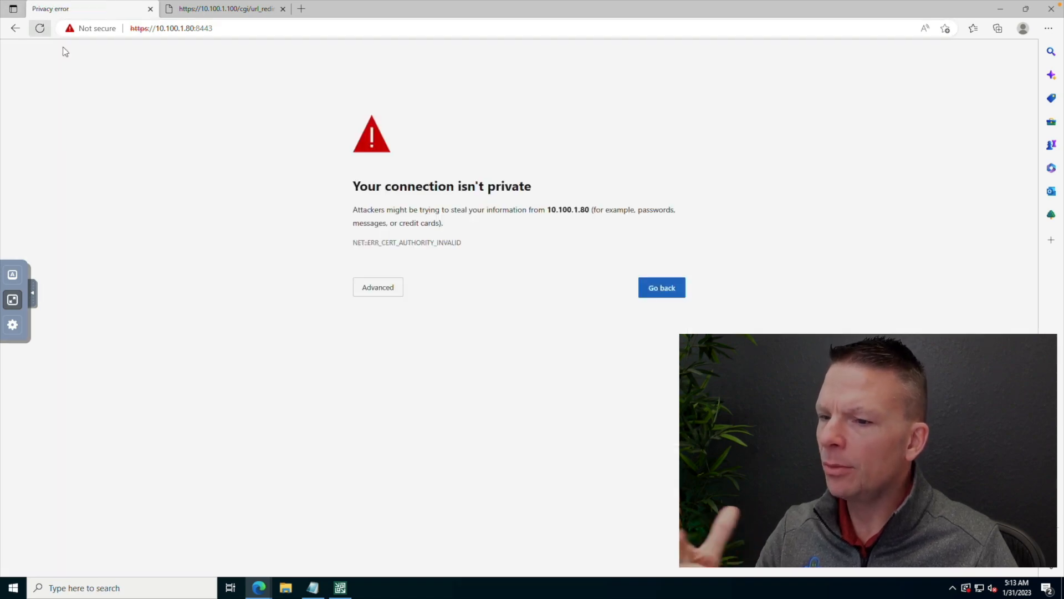
click(387, 294)
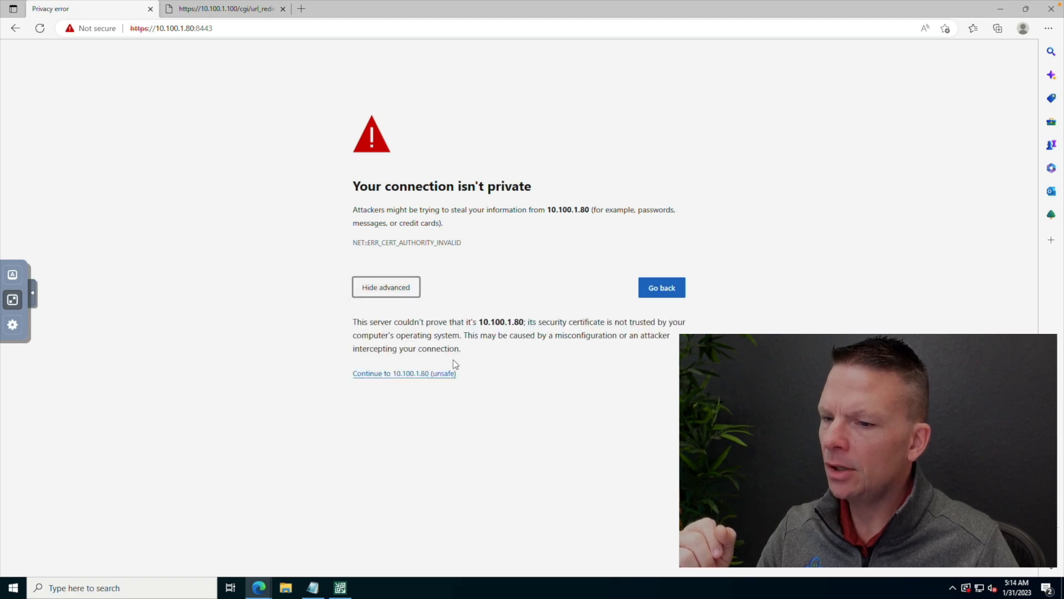
click(408, 374)
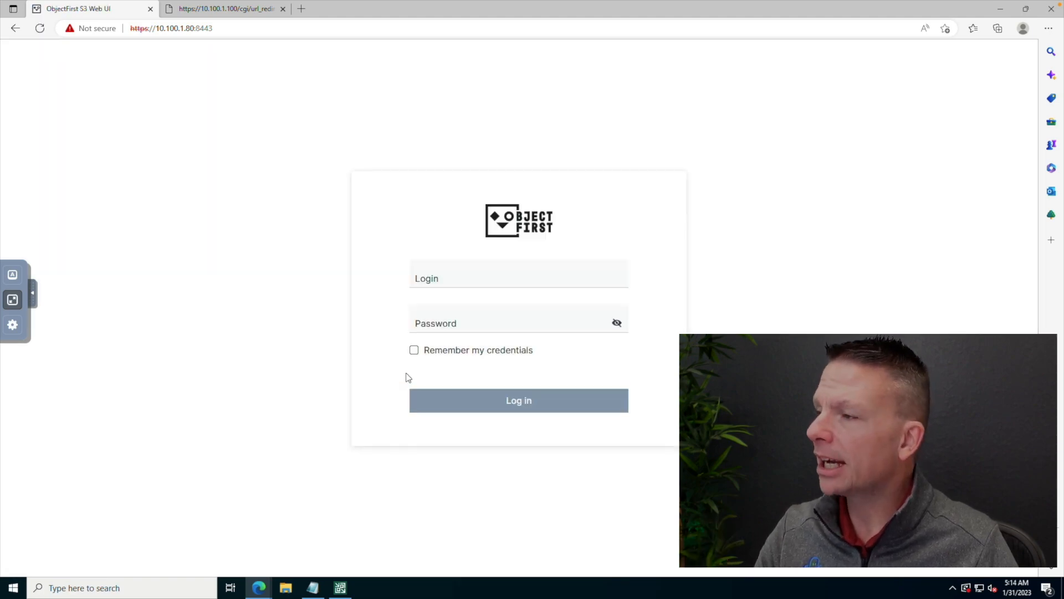
Step: Log in to the Object First web UI as objectfirst with the account password
click(446, 281)
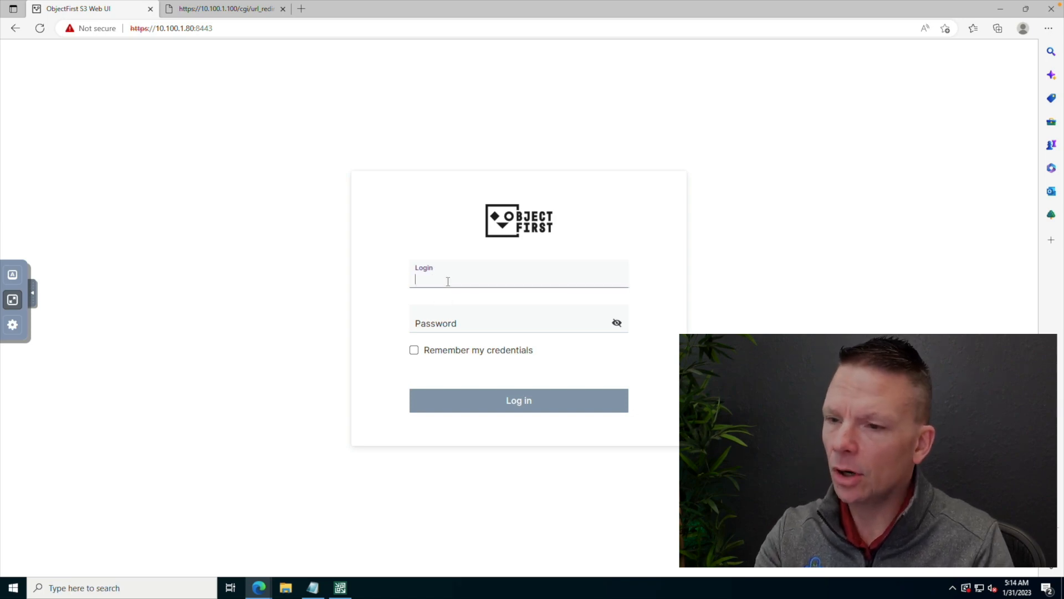
text(objectfirst)
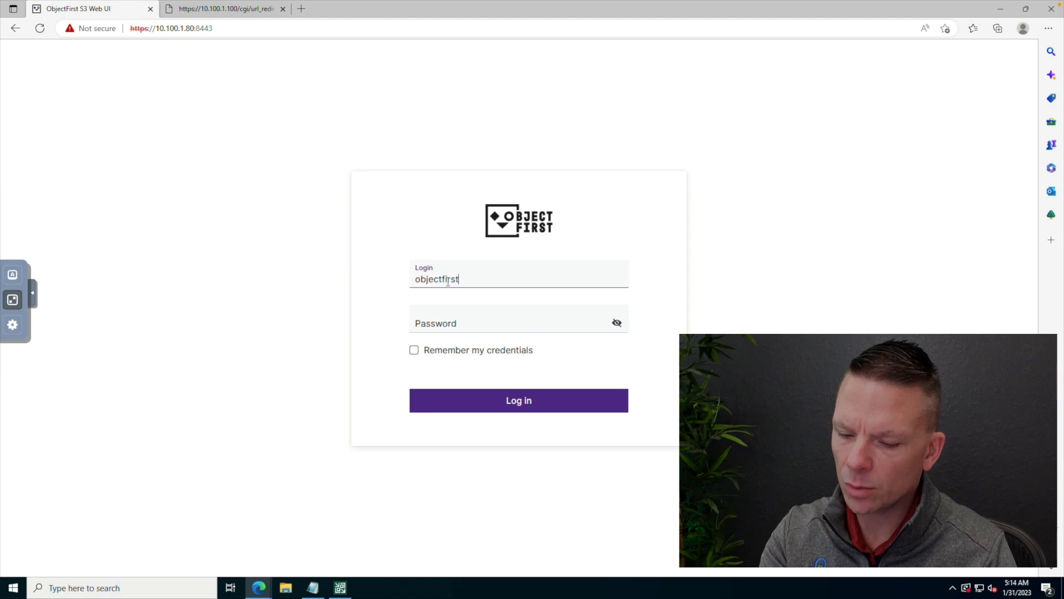
key(Tab)
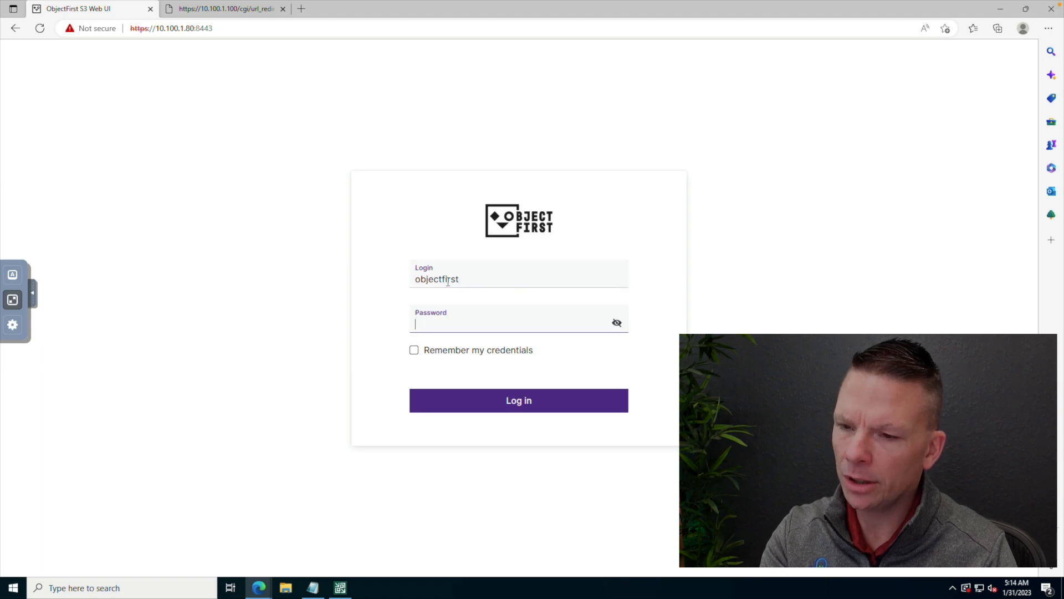
text(•••••••)
key(Return)
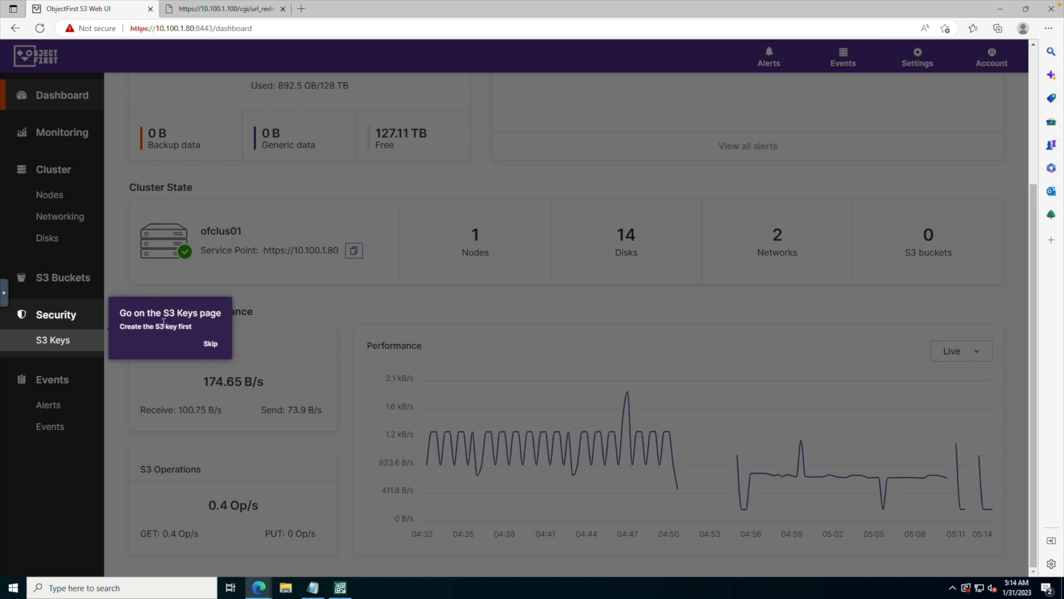
Step: Skip the guided tour, create an S3 access key named veeam, and copy its access key ID
click(211, 344)
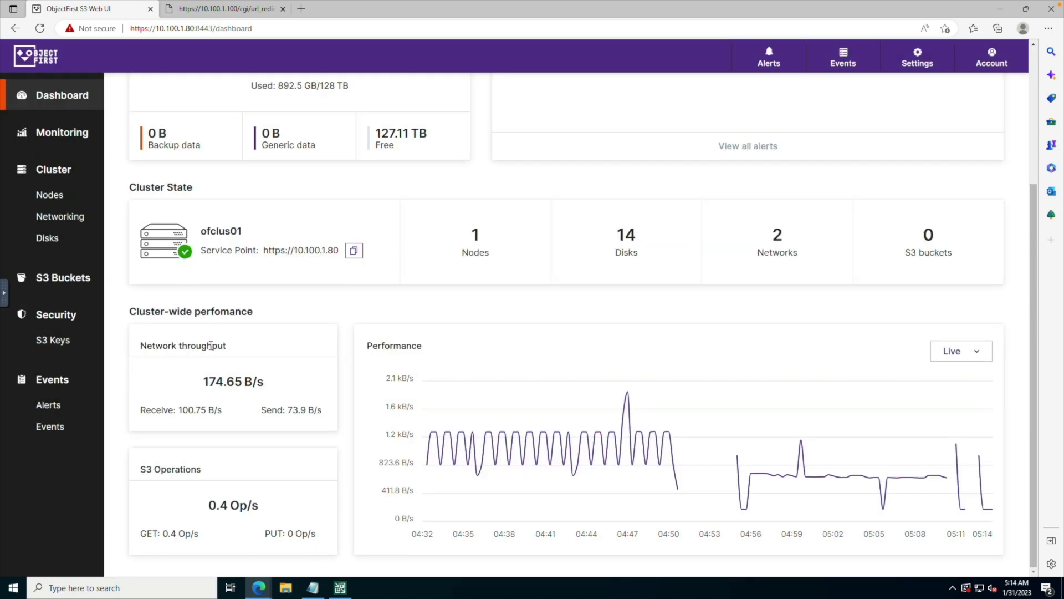
click(57, 347)
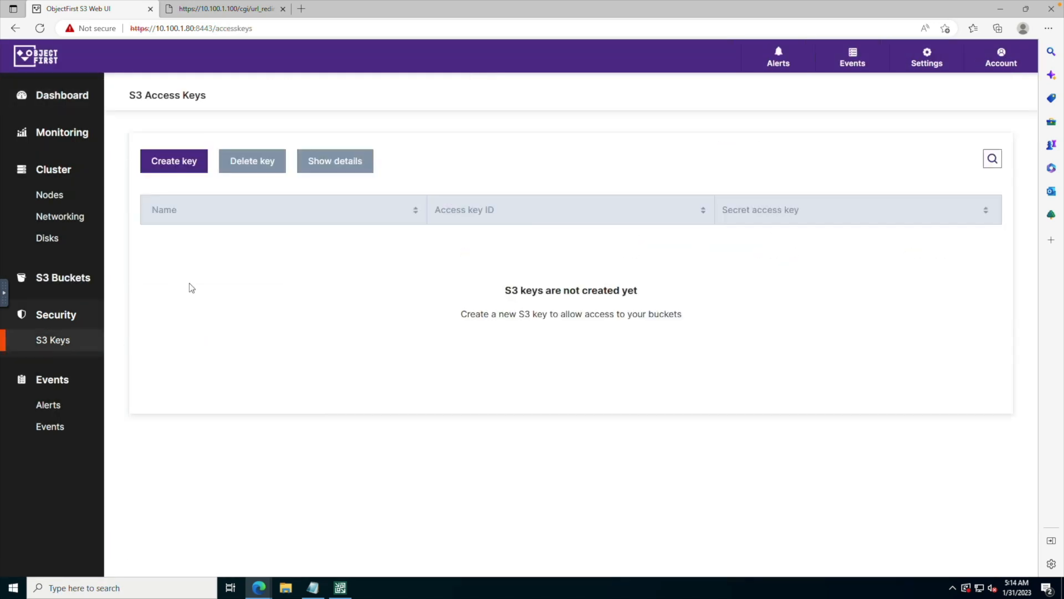
click(178, 164)
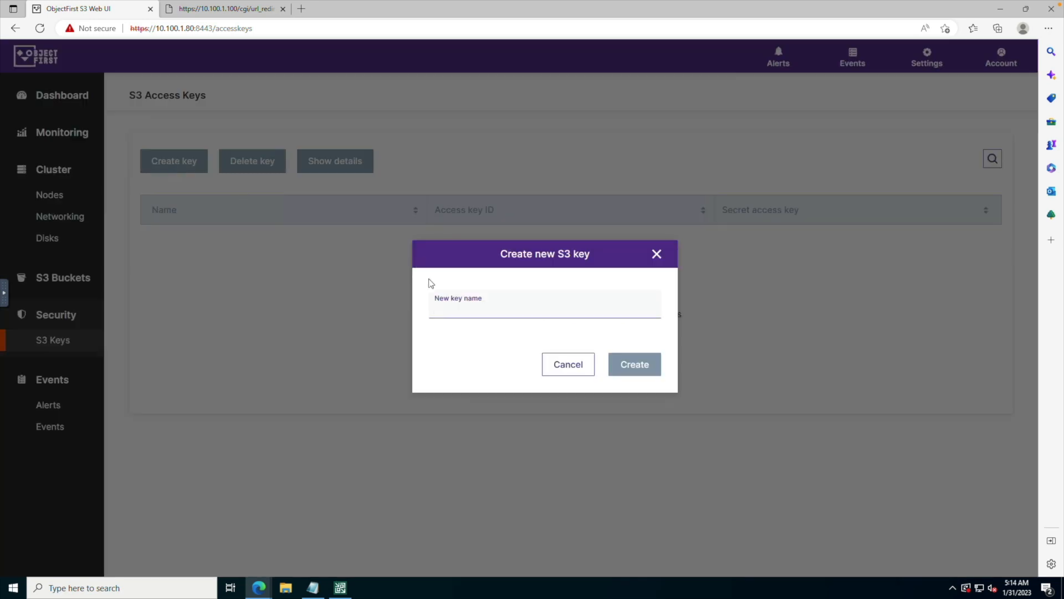
text(veeam)
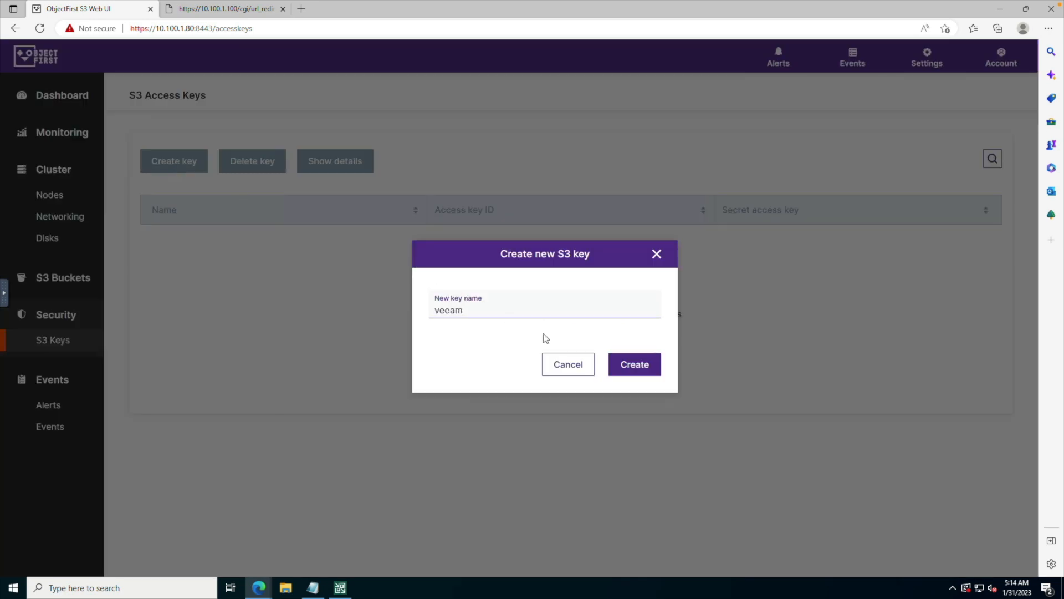
click(618, 365)
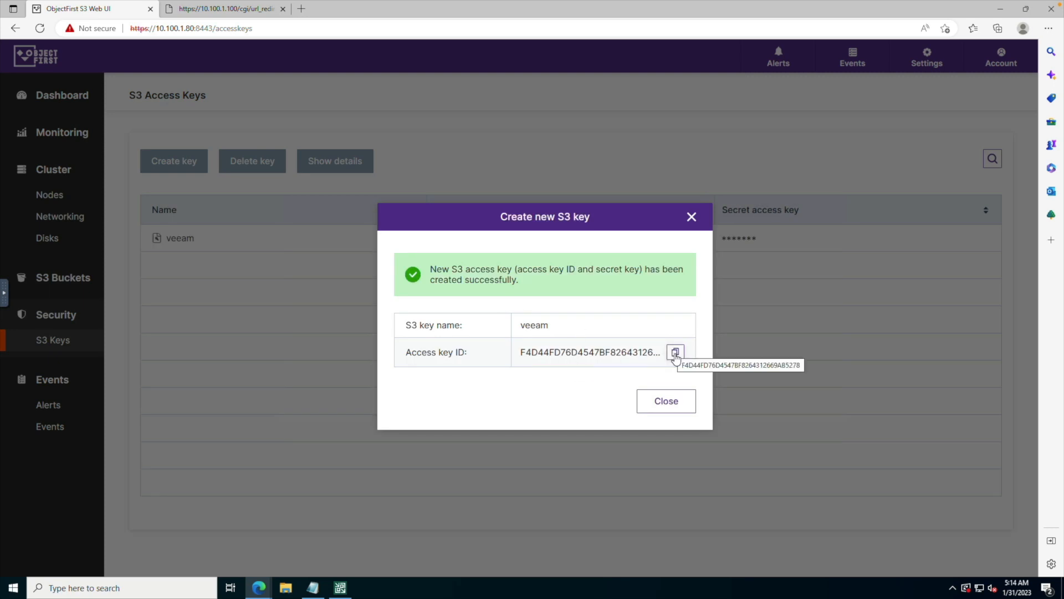
click(675, 354)
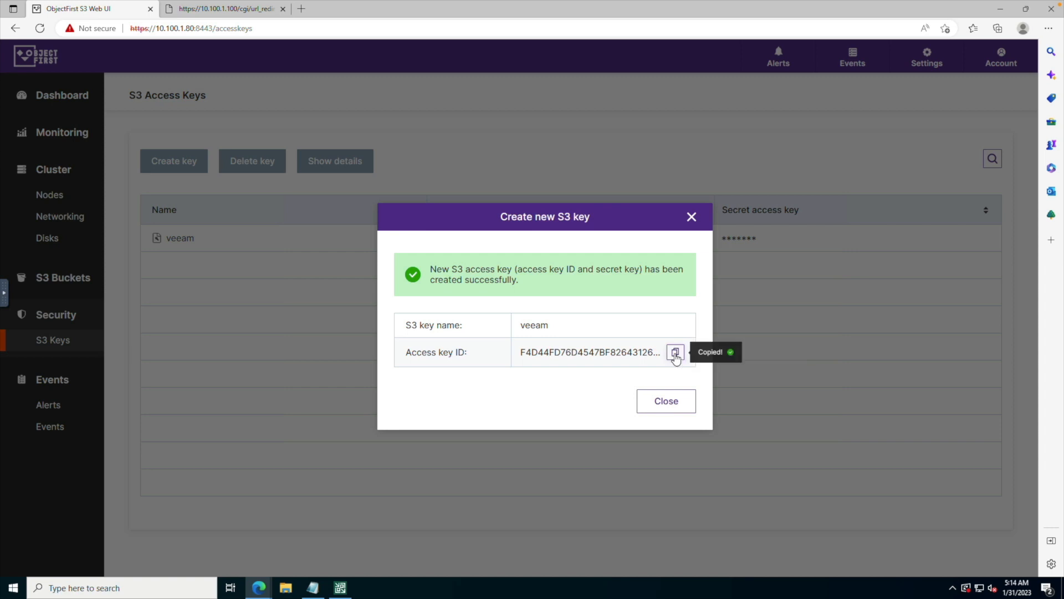
click(677, 400)
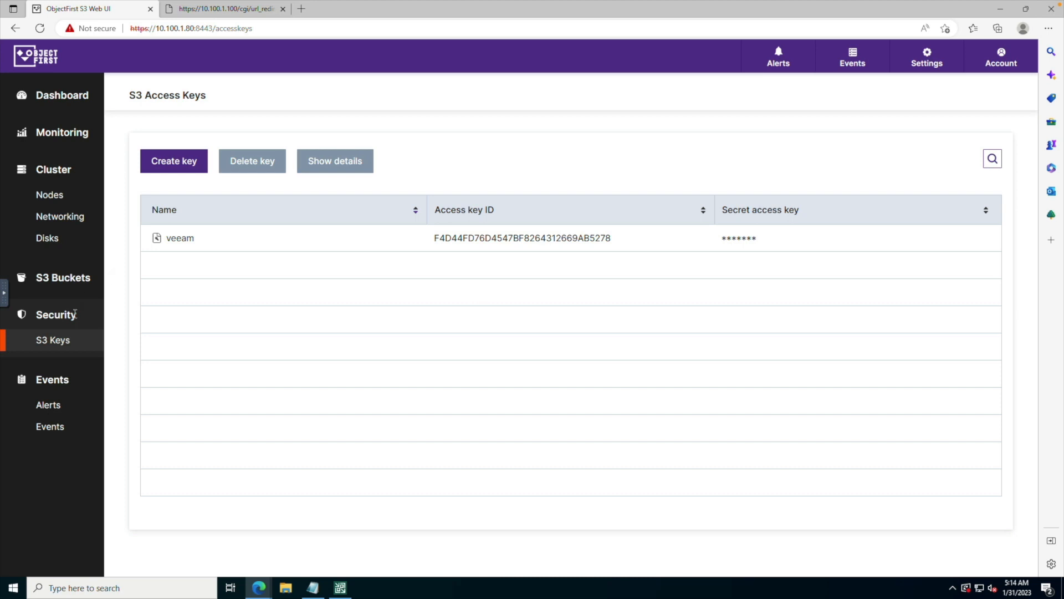
Step: Create an S3 bucket named veeambackup with versioning enabled
click(51, 286)
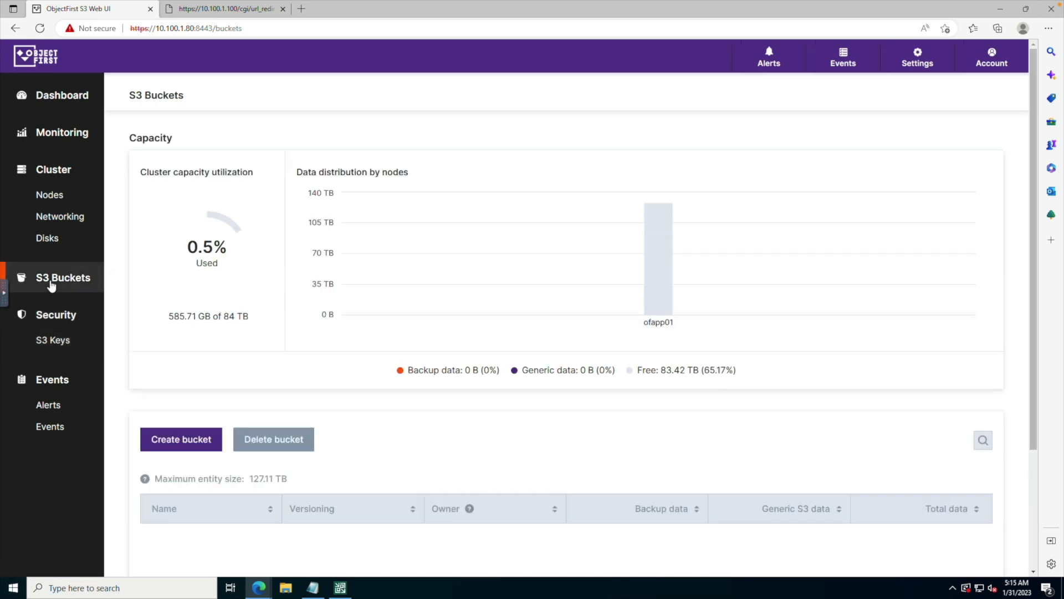
click(178, 440)
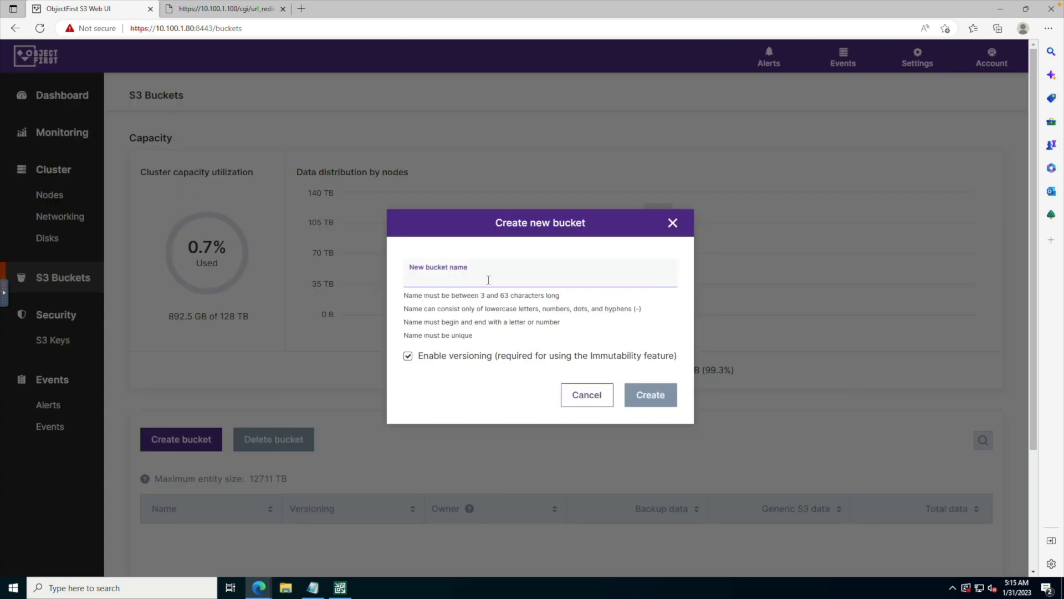
text(vee)
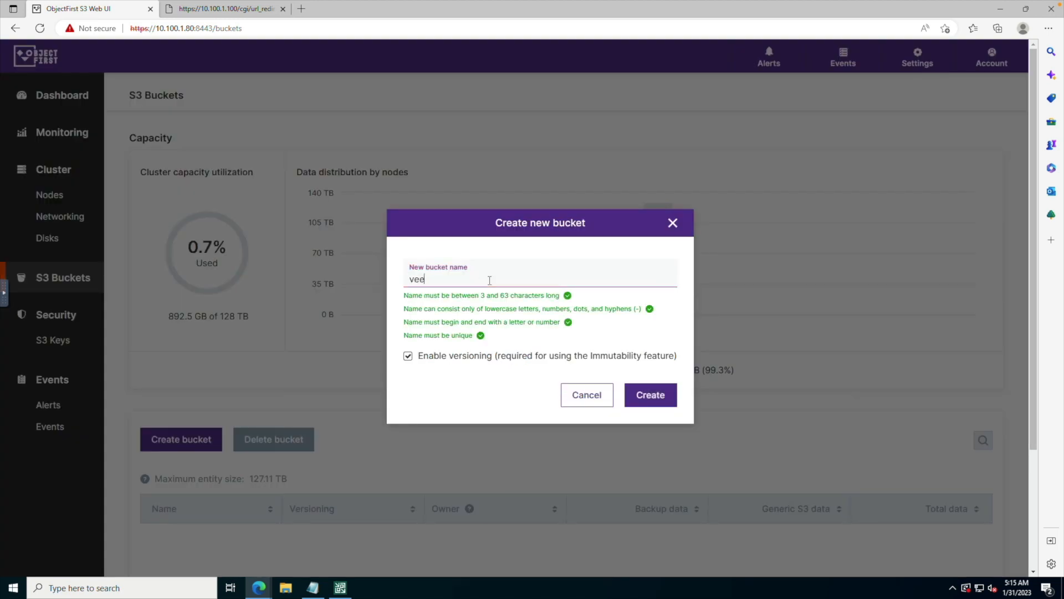
text(ambackup)
click(650, 394)
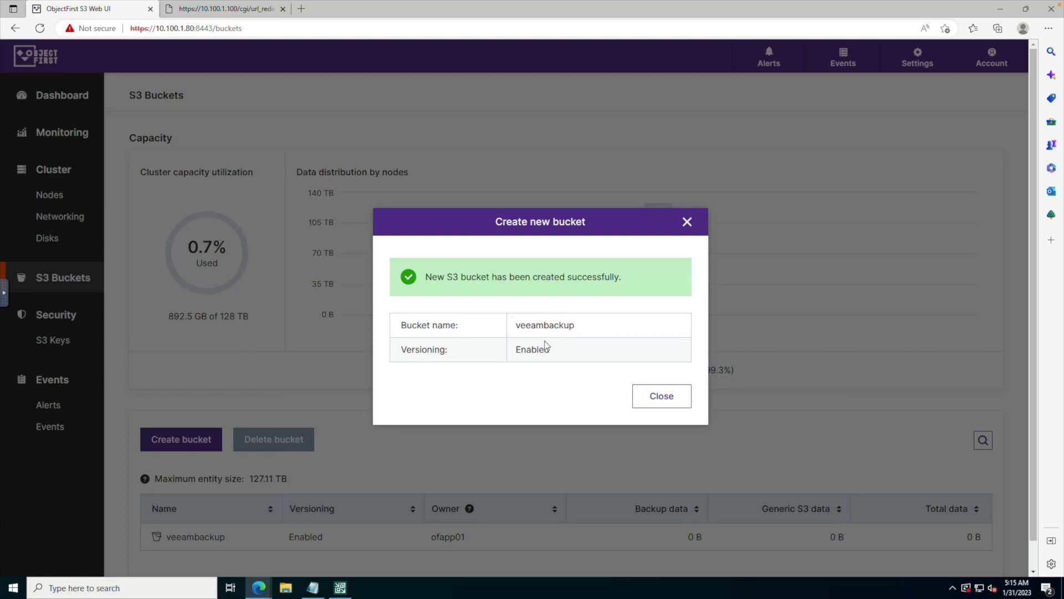
click(659, 396)
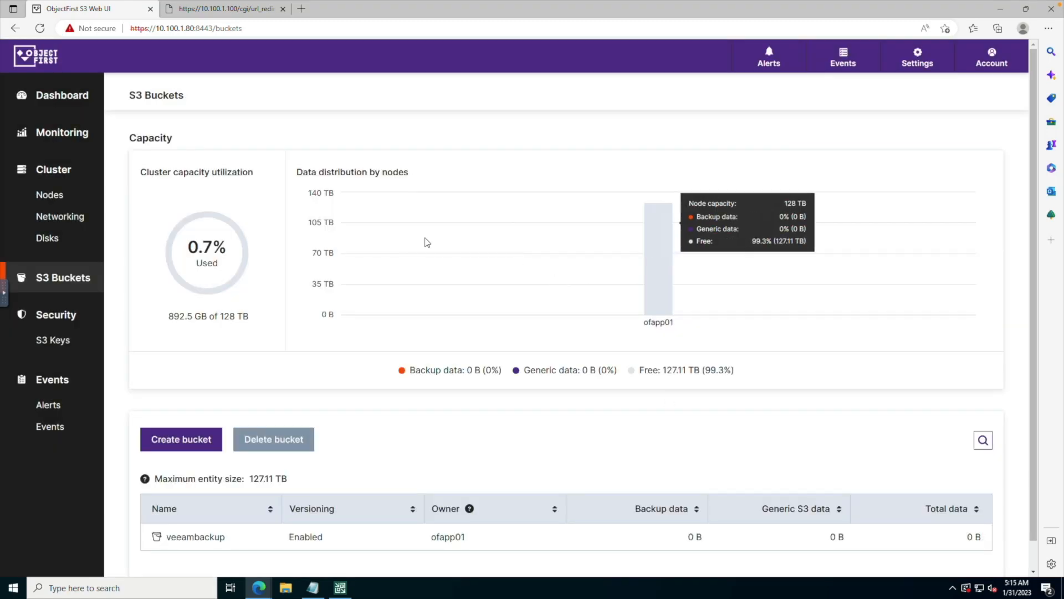
Step: Show the details of the veeam S3 key, authenticating as objectfirst with the account password
click(55, 341)
click(166, 243)
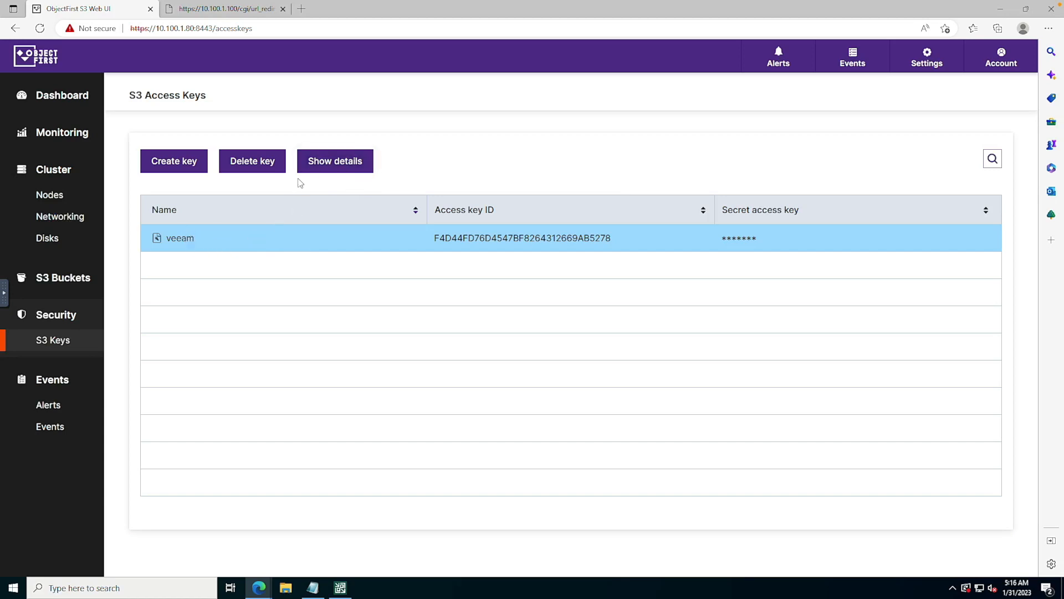
click(313, 169)
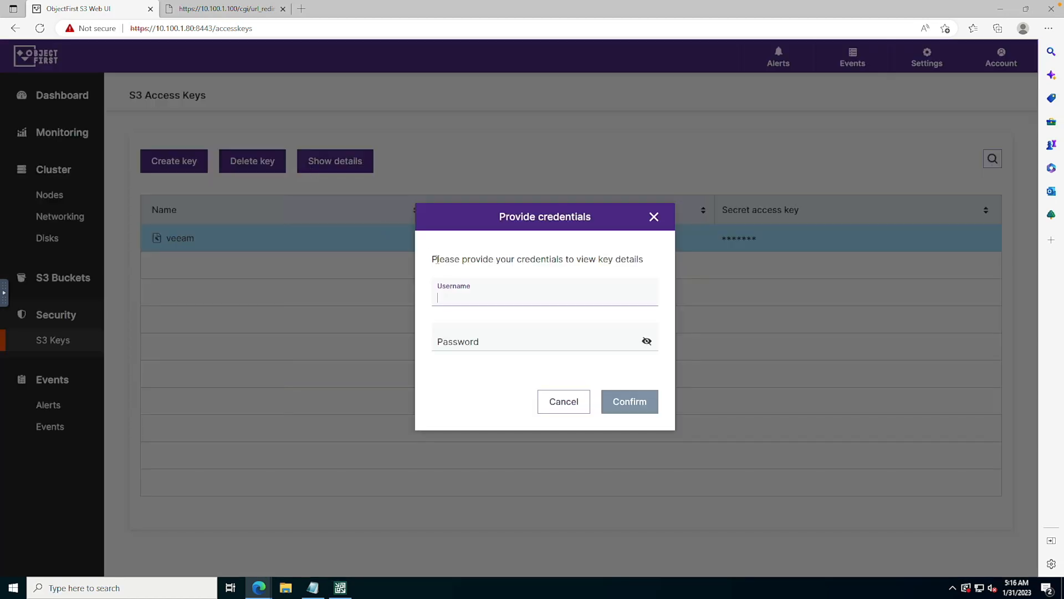
text(object)
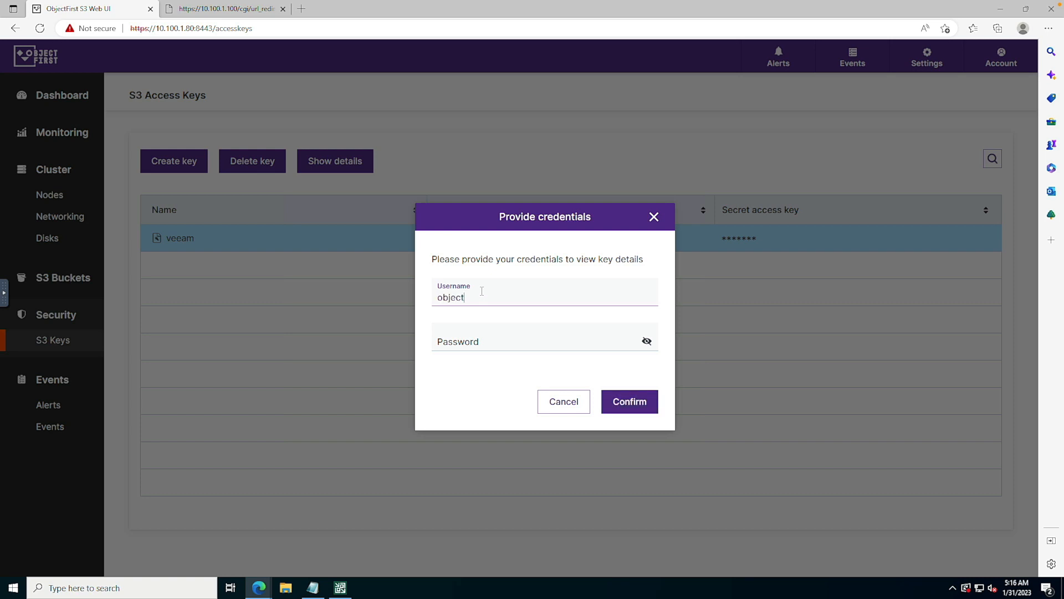
text(first)
key(Tab)
text(***)
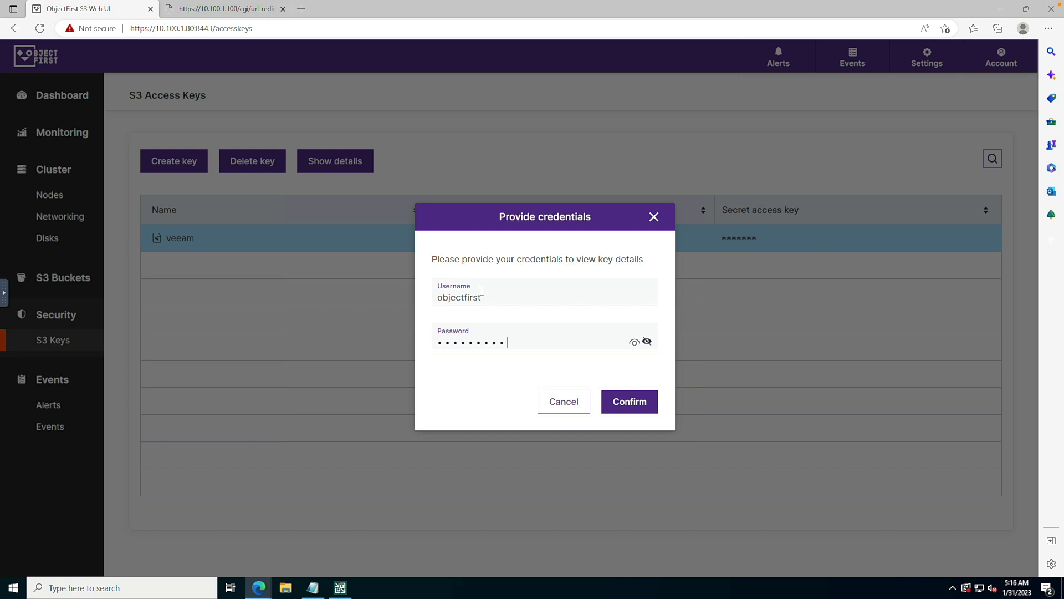
click(623, 402)
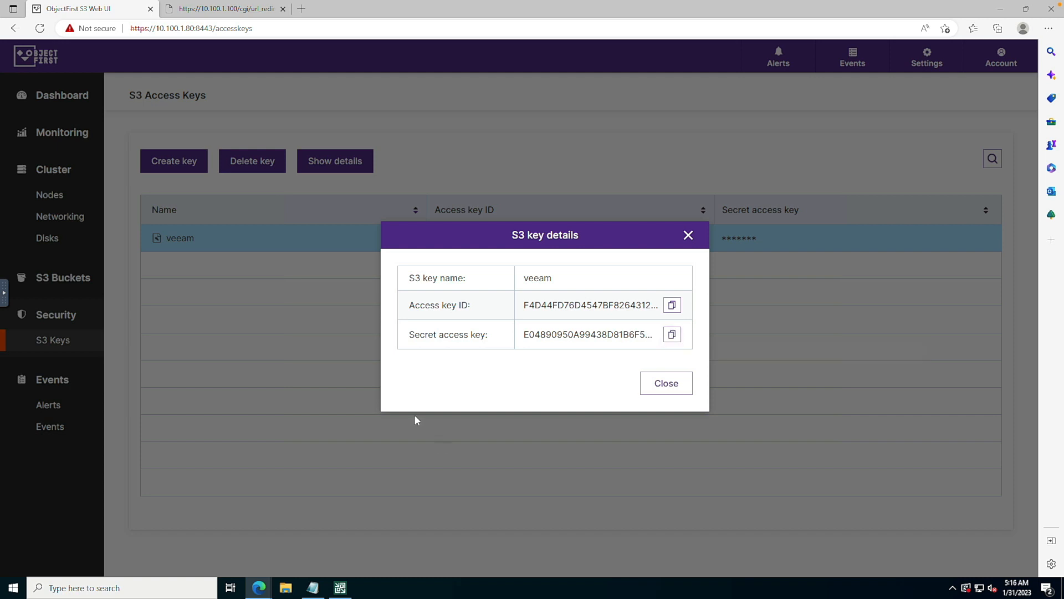
Step: Switch to Veeam Backup and Replication and start adding an S3 Compatible object storage backup repository
click(340, 588)
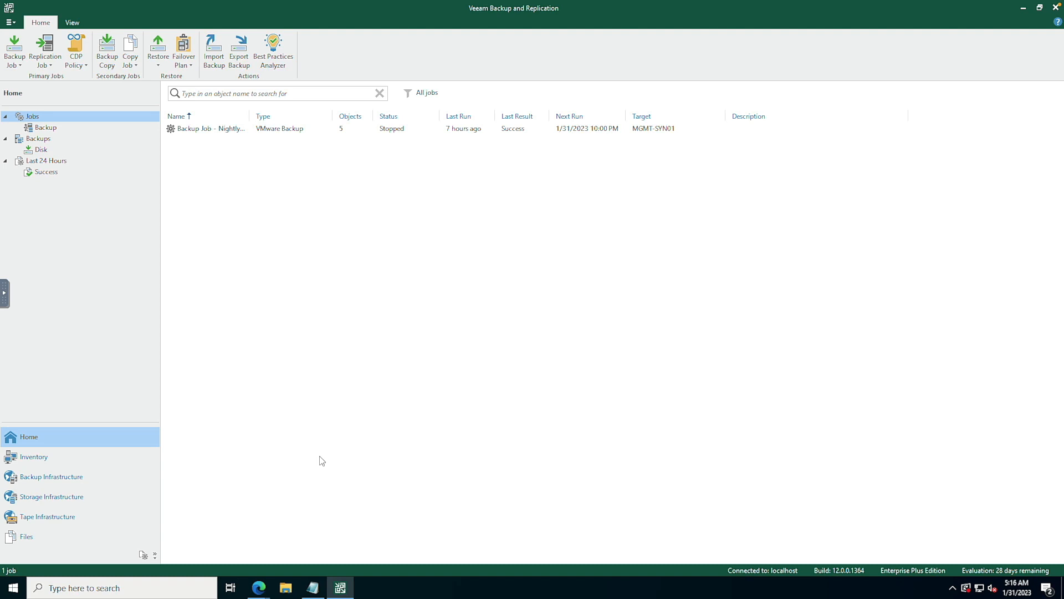
click(100, 485)
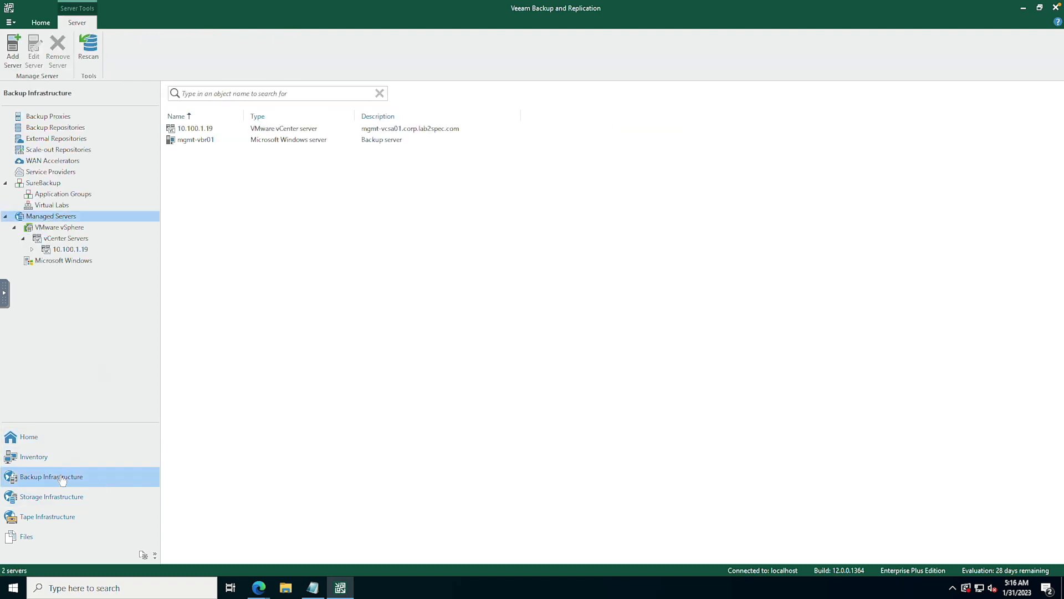
click(65, 131)
click(19, 49)
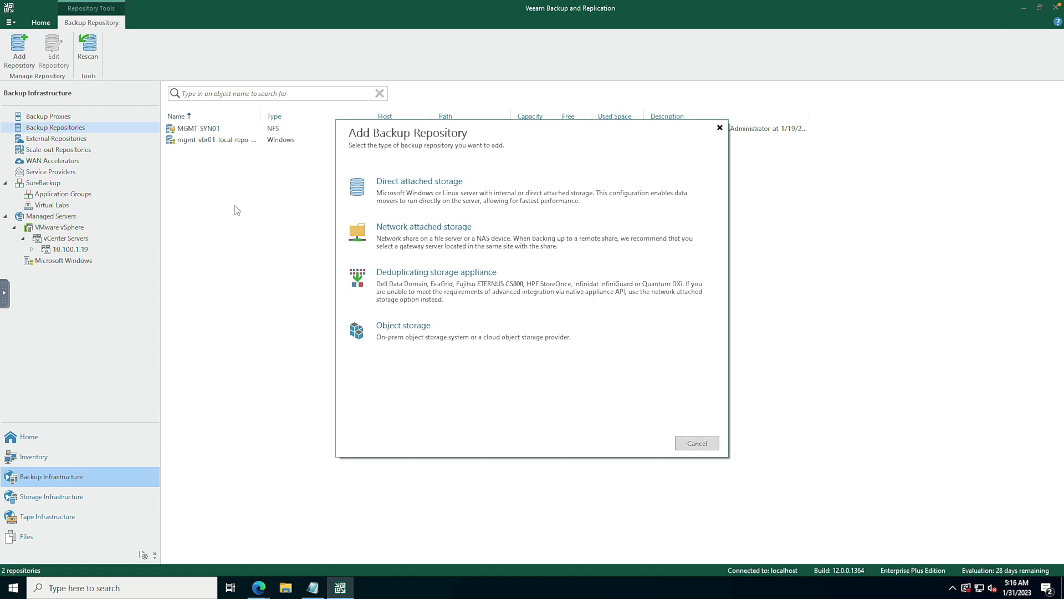
click(472, 333)
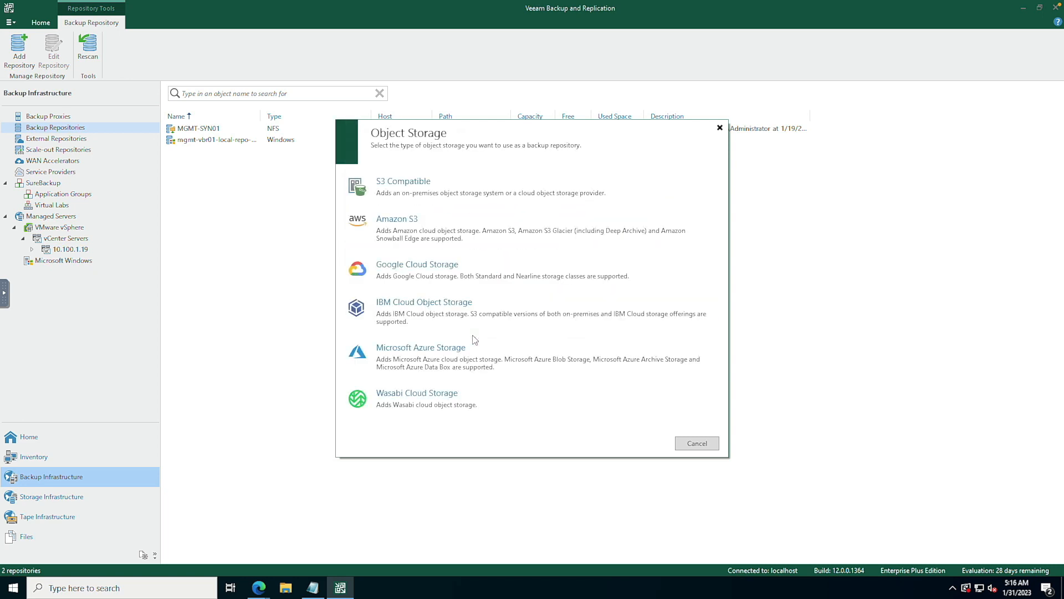
click(413, 194)
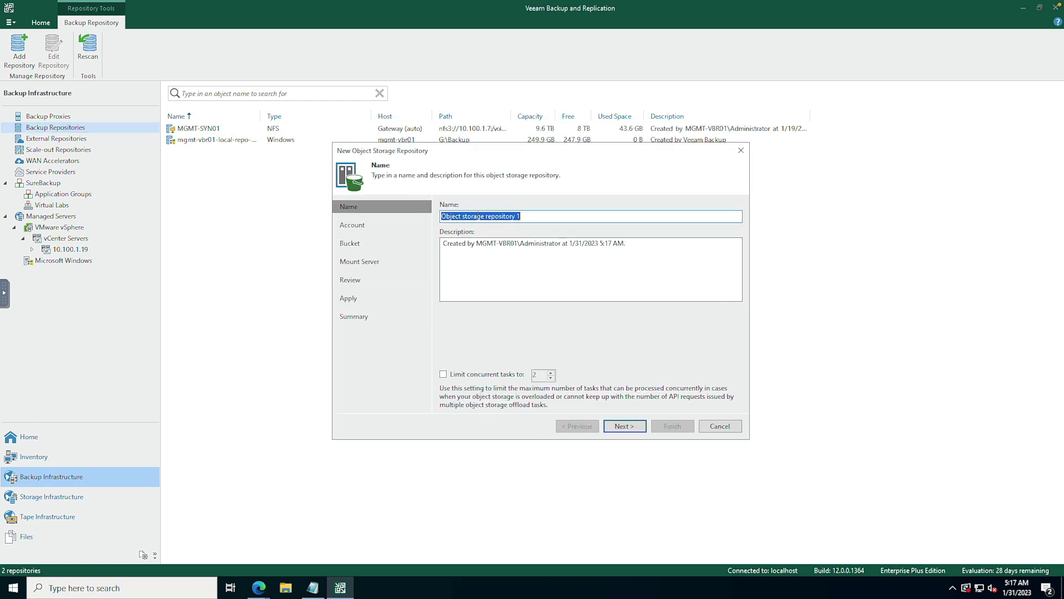
text(ObjectFirst)
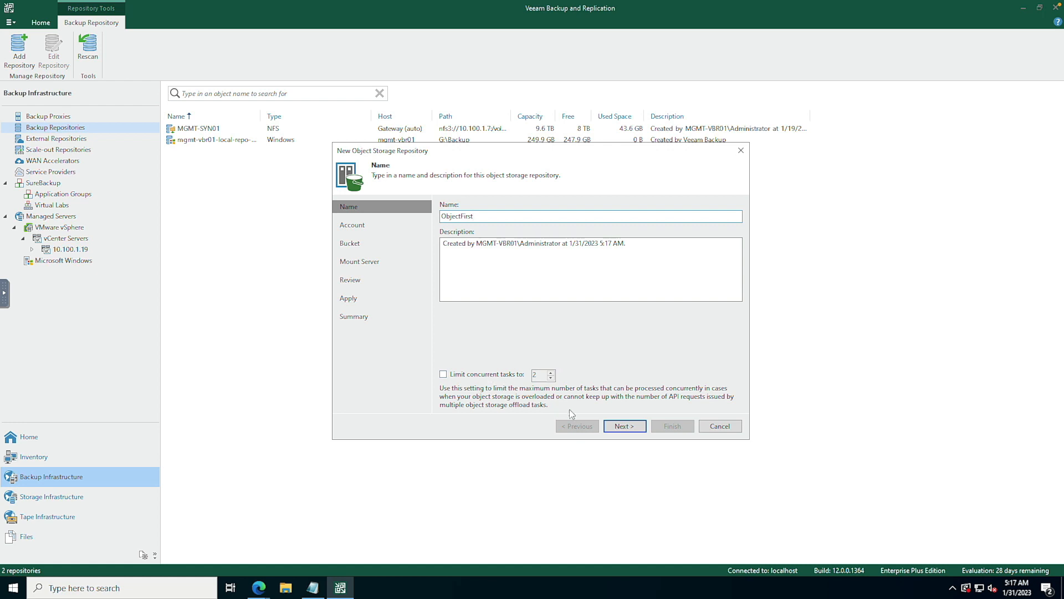
click(616, 427)
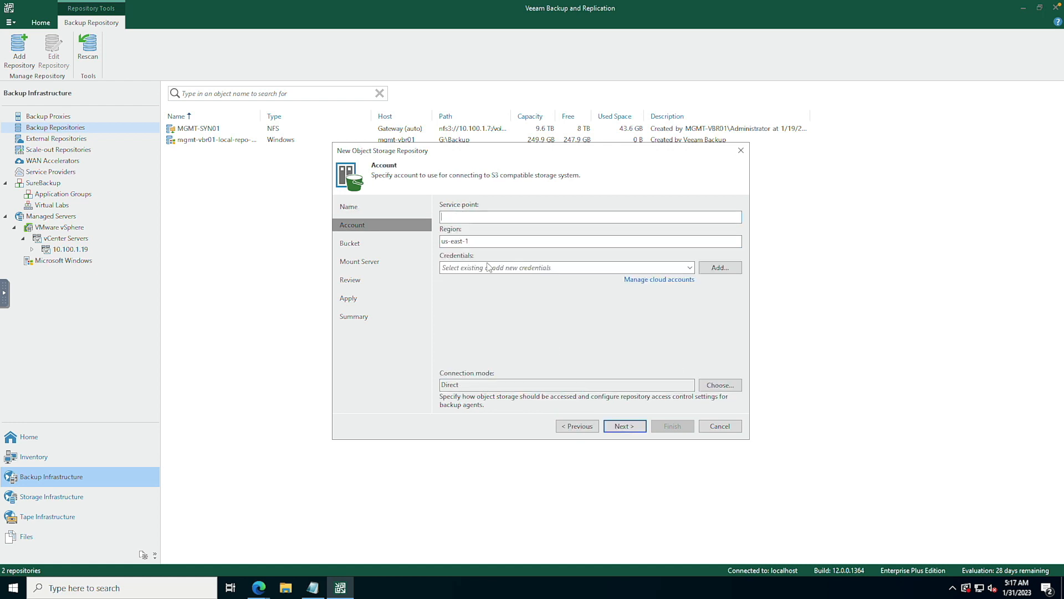
text(https://10.100.1.80)
Step: Start new repository credentials and fill in the access key with the veeam key's access key ID from the Object First web UI
click(719, 267)
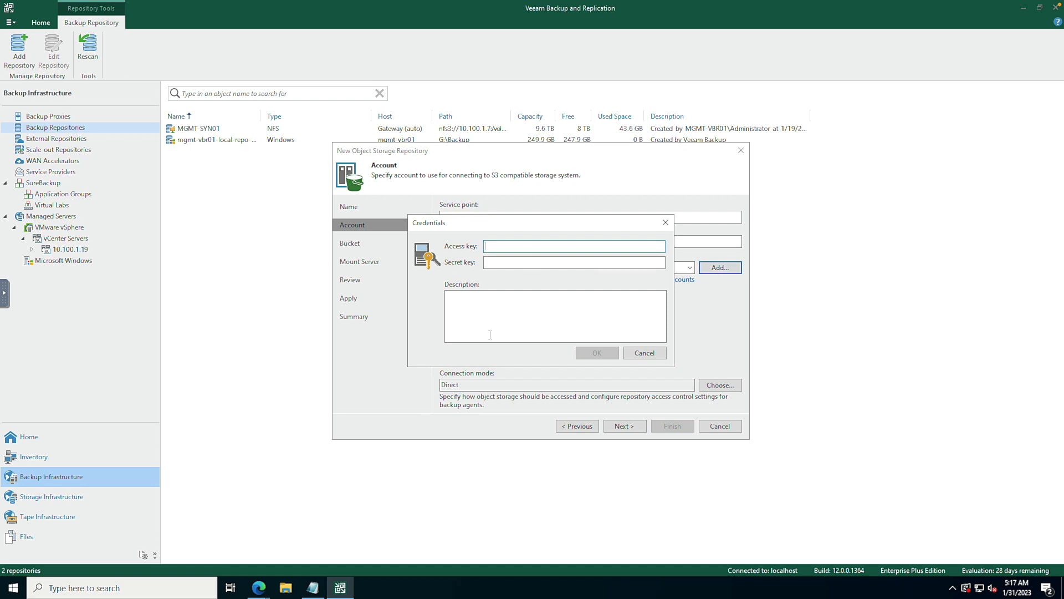
click(258, 587)
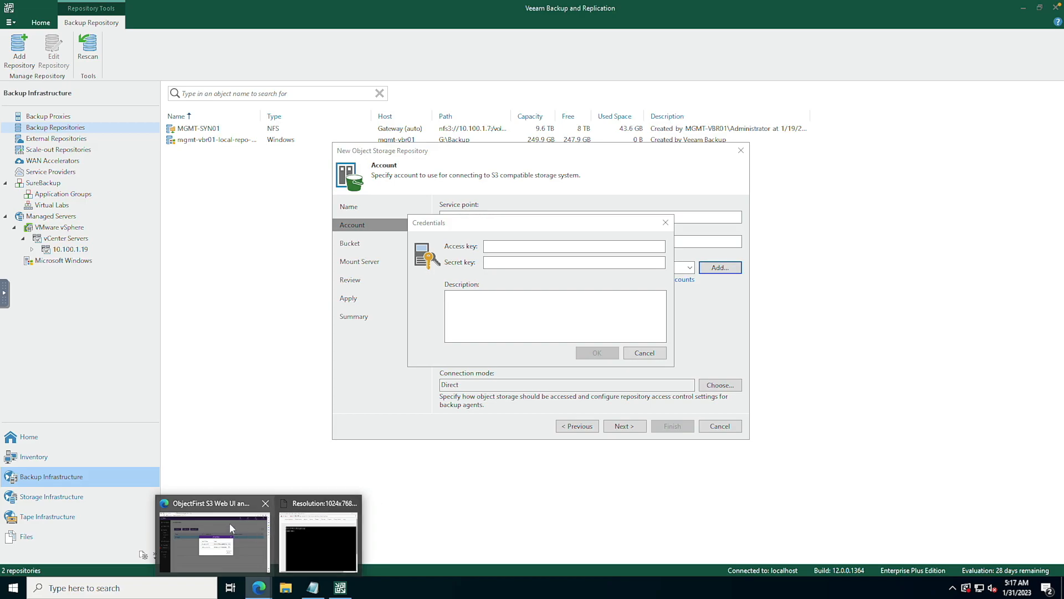
click(229, 524)
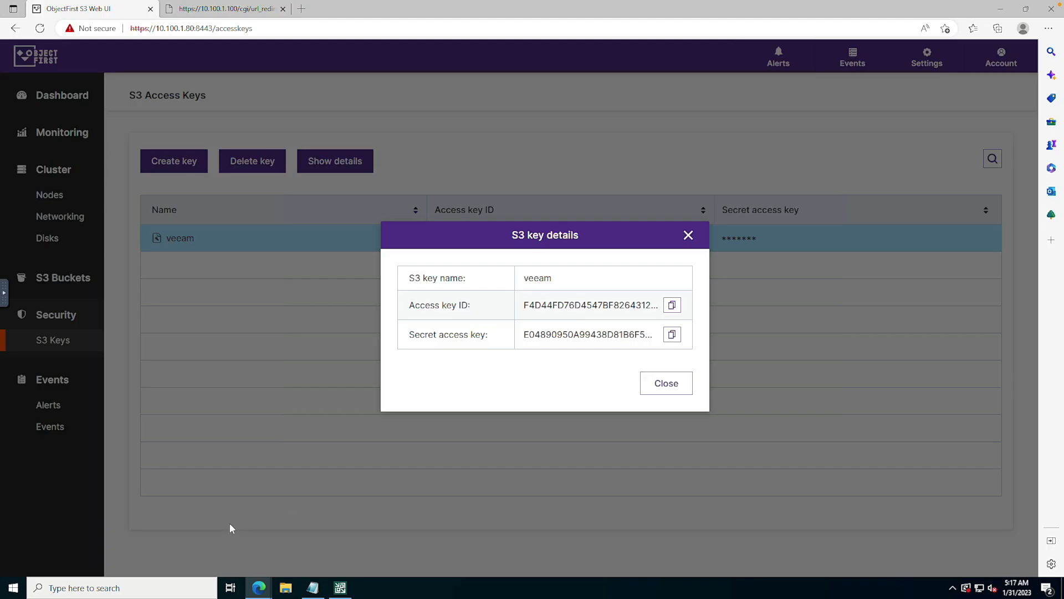
click(673, 306)
click(340, 587)
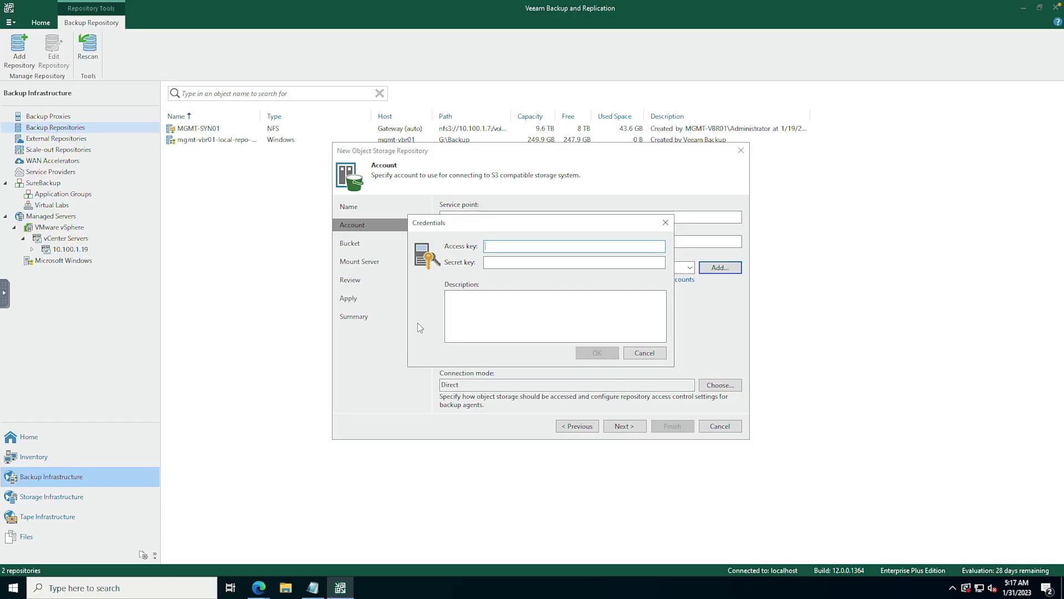
key(ctrl+v)
click(513, 263)
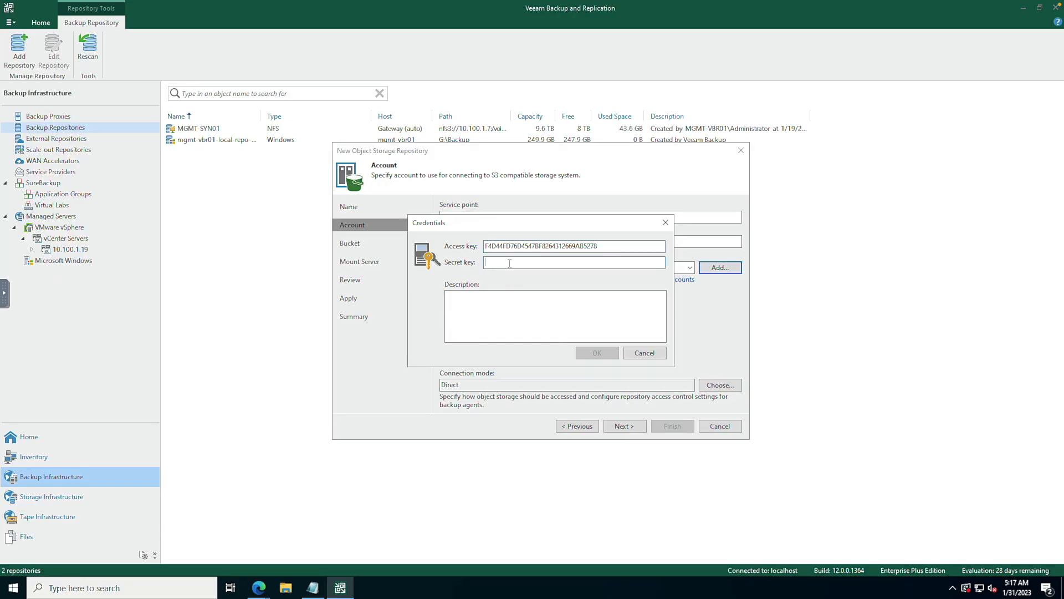
Step: Copy the veeam key's secret access key from the Object First web UI into the Veeam credentials and save them
click(256, 591)
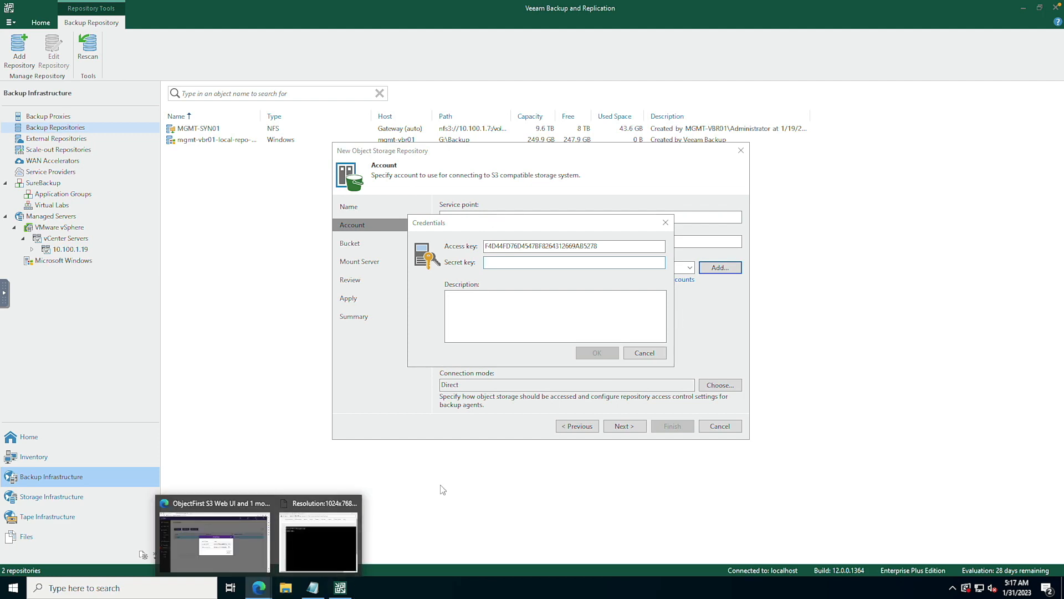
click(257, 522)
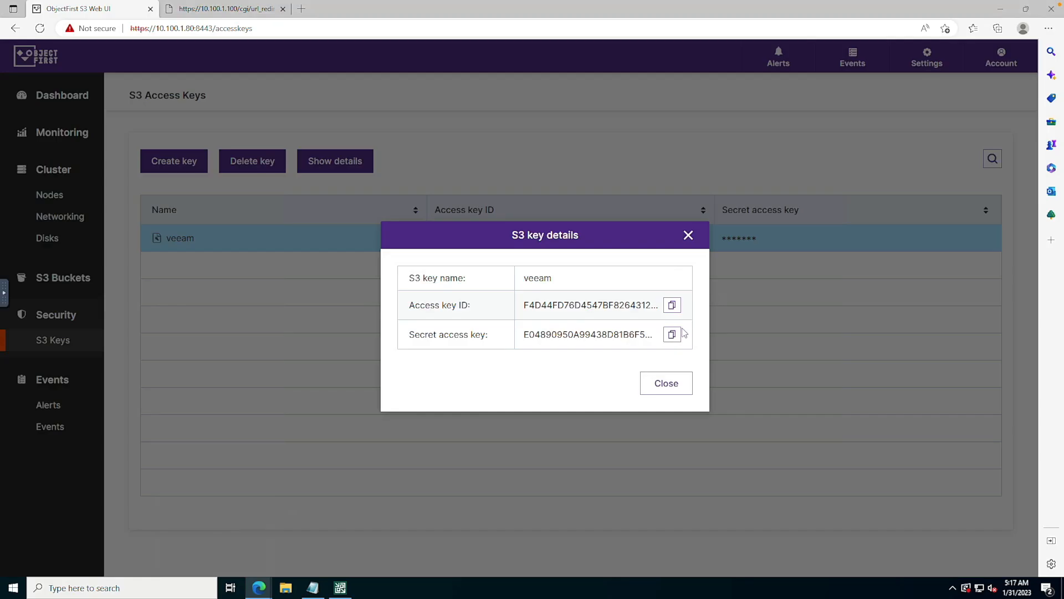
click(672, 335)
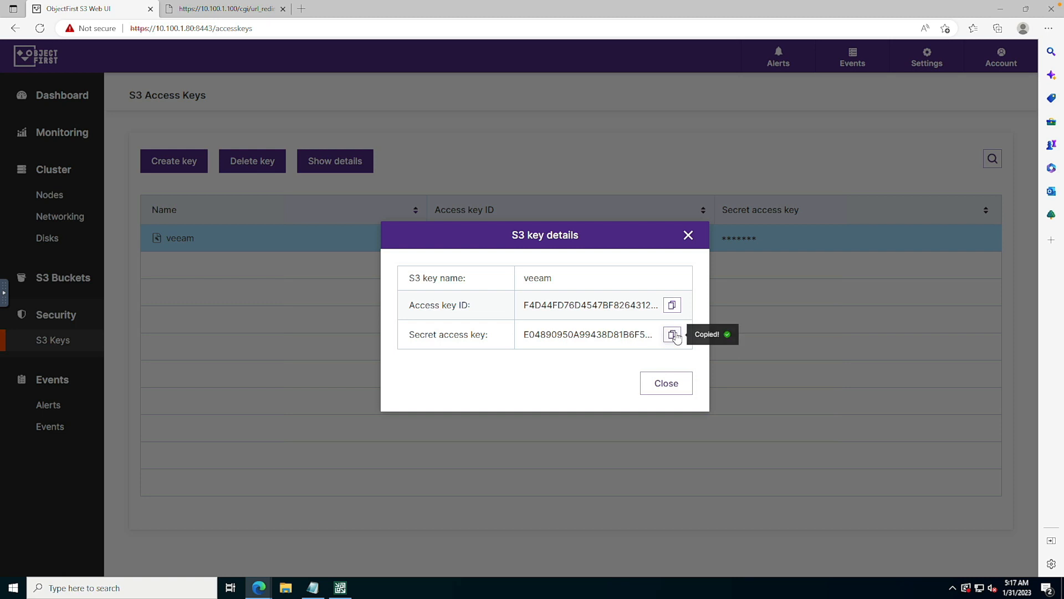
click(664, 387)
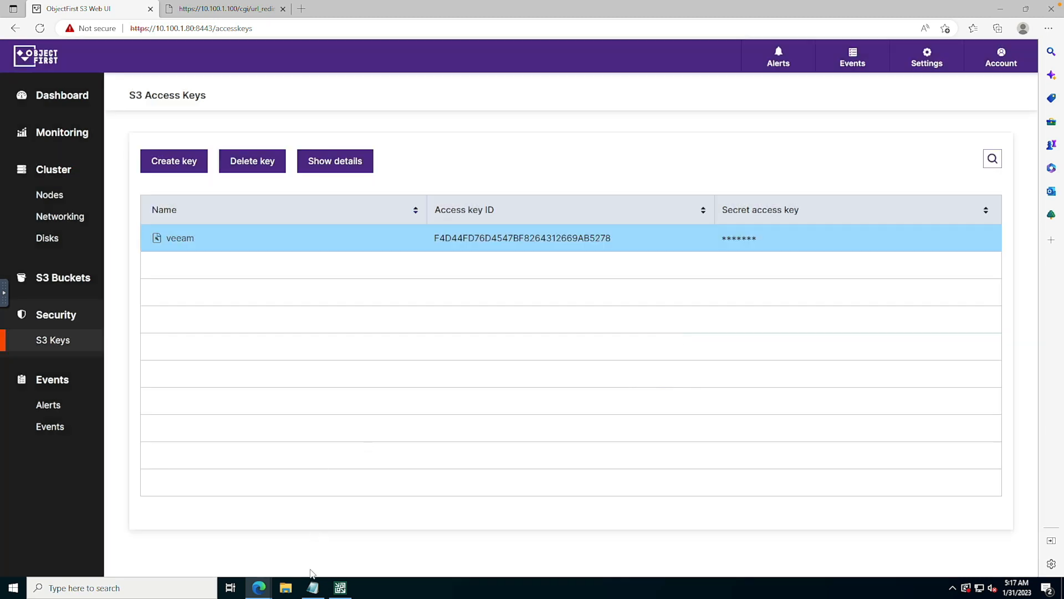
click(339, 587)
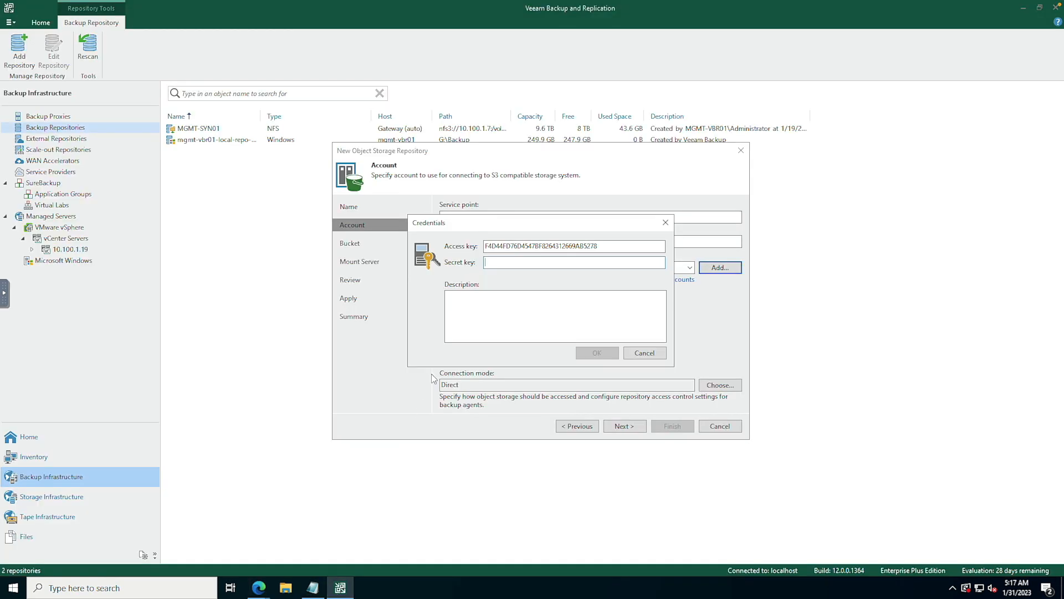
key(ctrl+v)
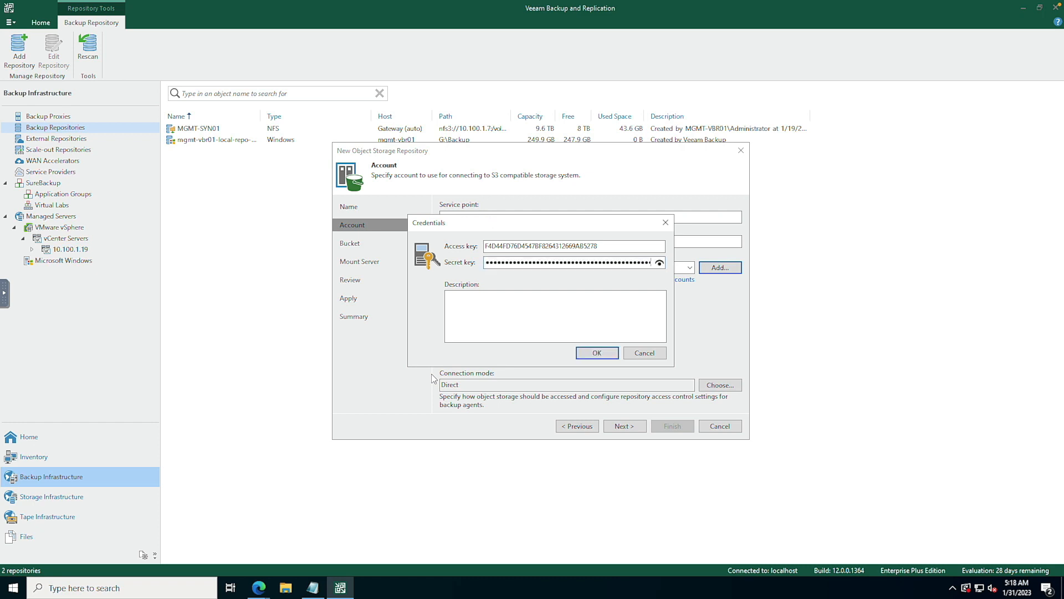
click(585, 353)
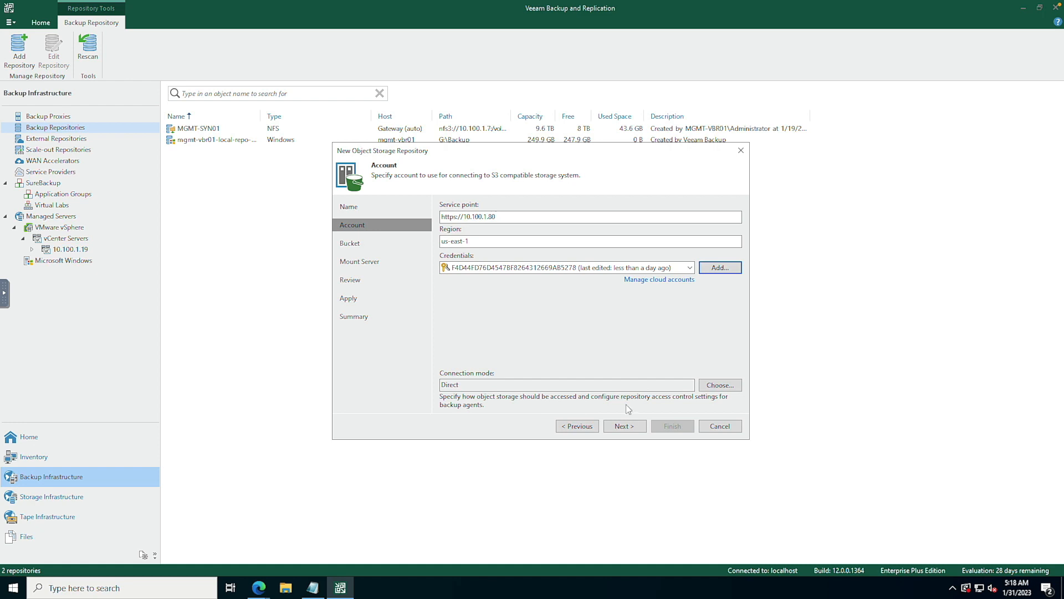
Step: Continue past the account settings, accepting the untrusted certificate, and select veeambackup as the repository's bucket
click(631, 426)
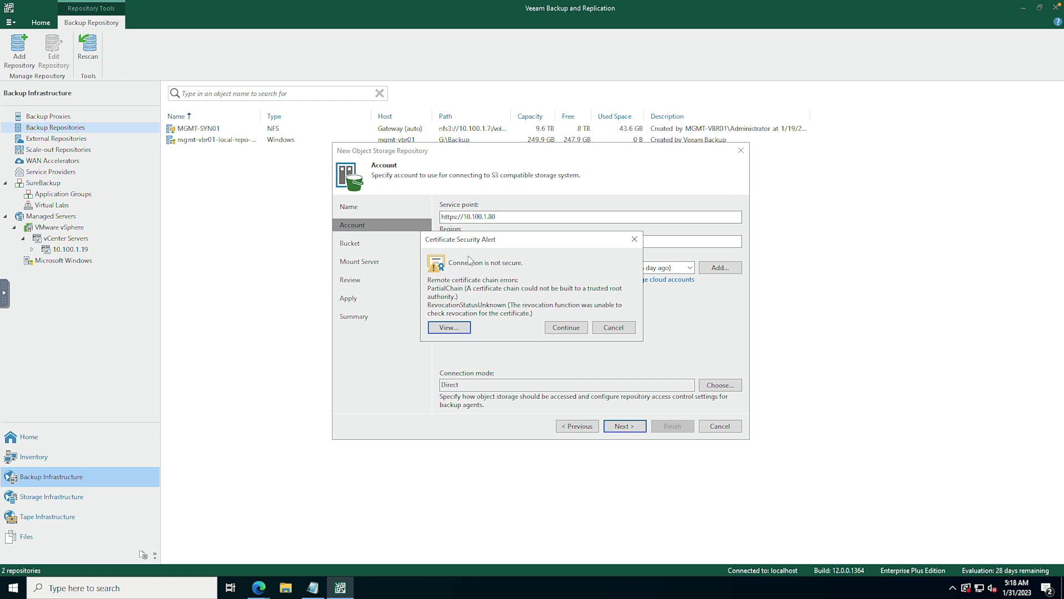
click(567, 328)
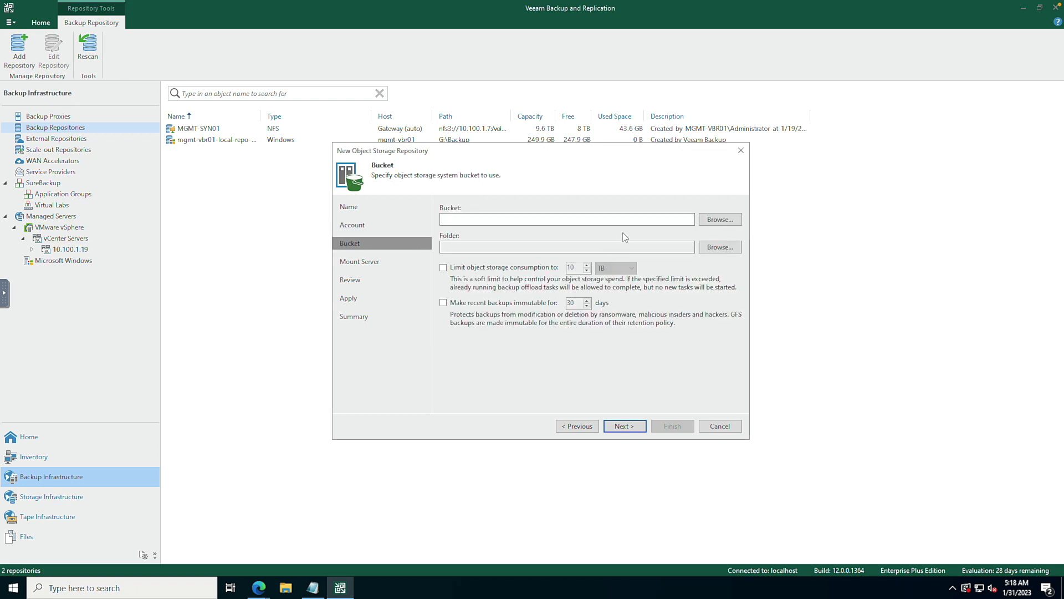
click(715, 222)
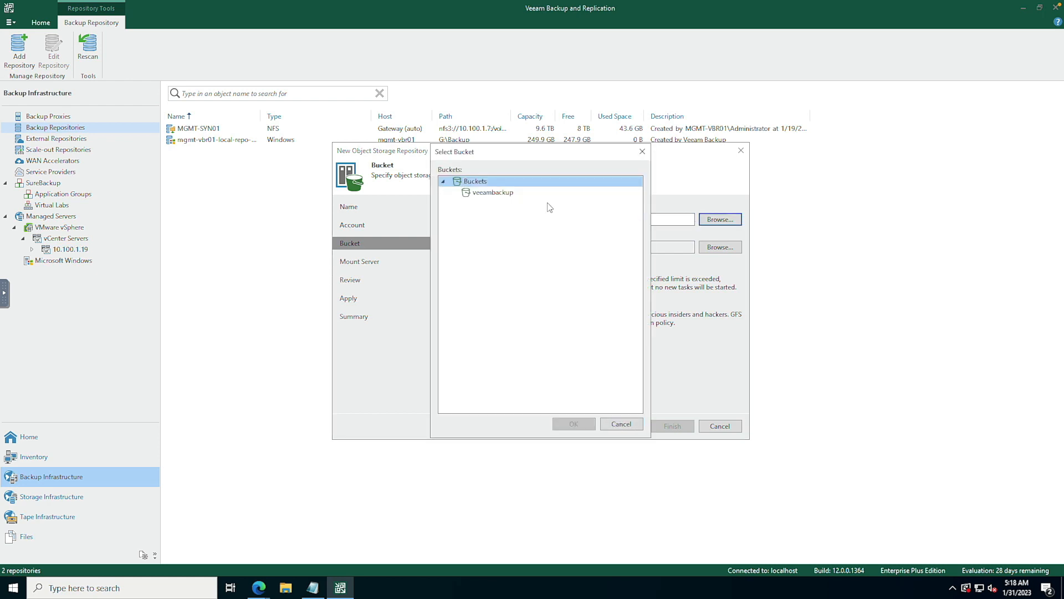
click(498, 195)
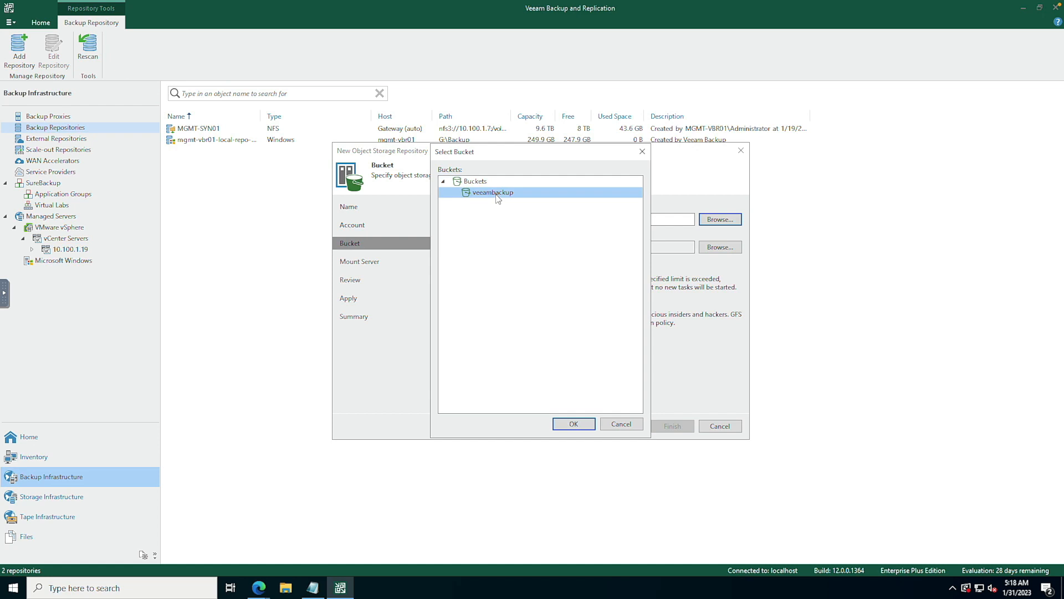
click(575, 425)
Step: Create a folder named immutablebackups in the veeambackup bucket and select it for the repository
click(711, 251)
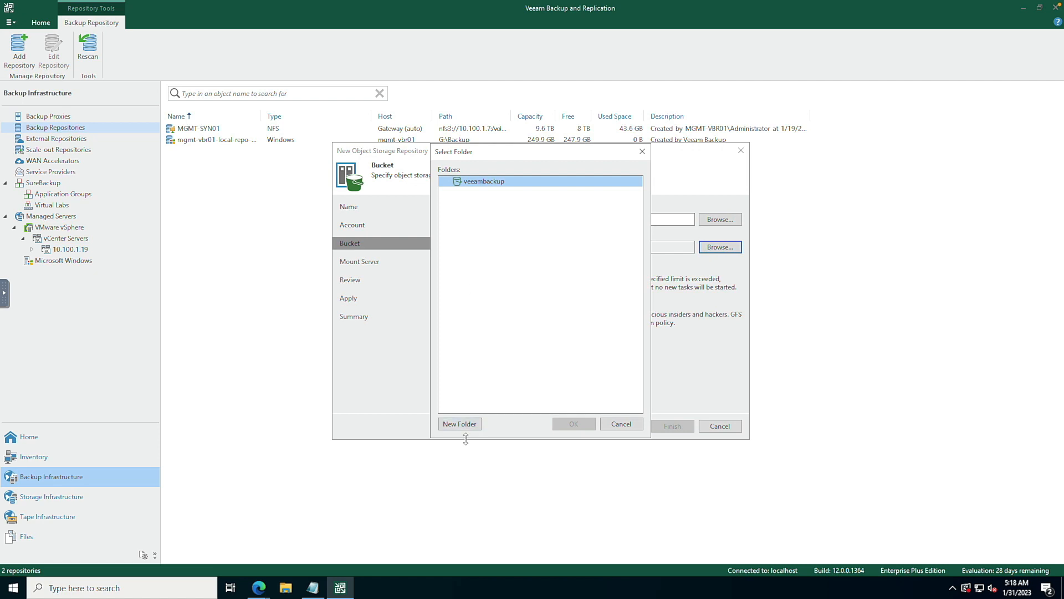
click(463, 425)
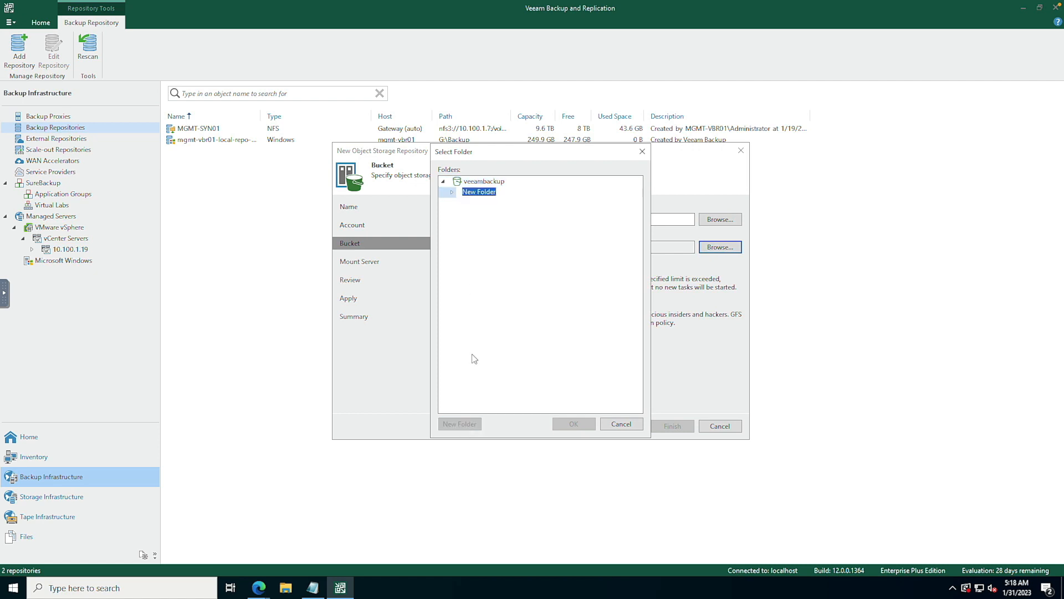
text(imutab)
key(BackSpace)
key(BackSpace)
key(BackSpace)
key(BackSpace)
text(mutablebackup)
key(Return)
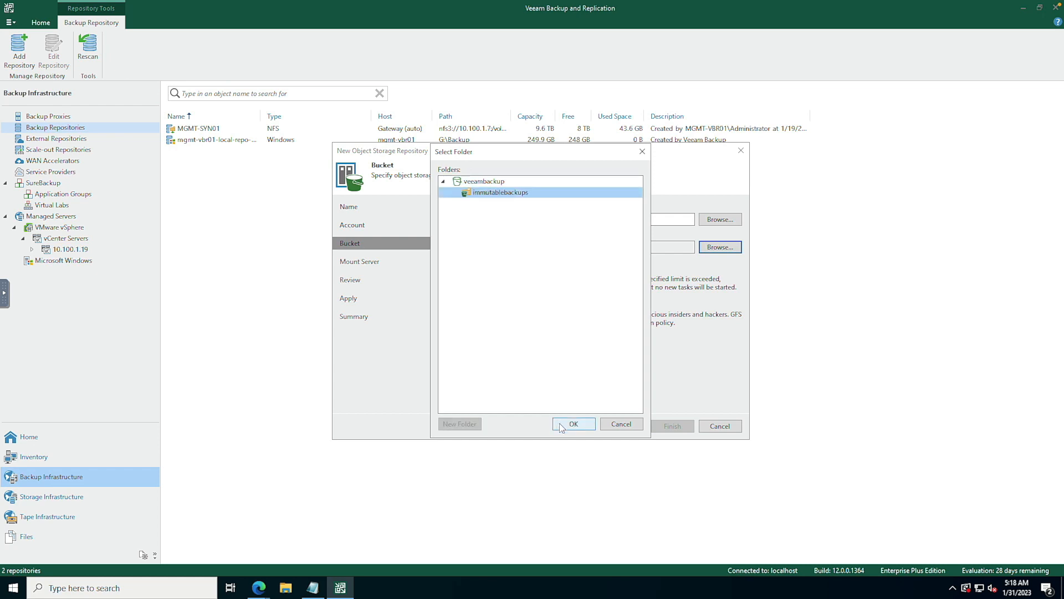
click(561, 426)
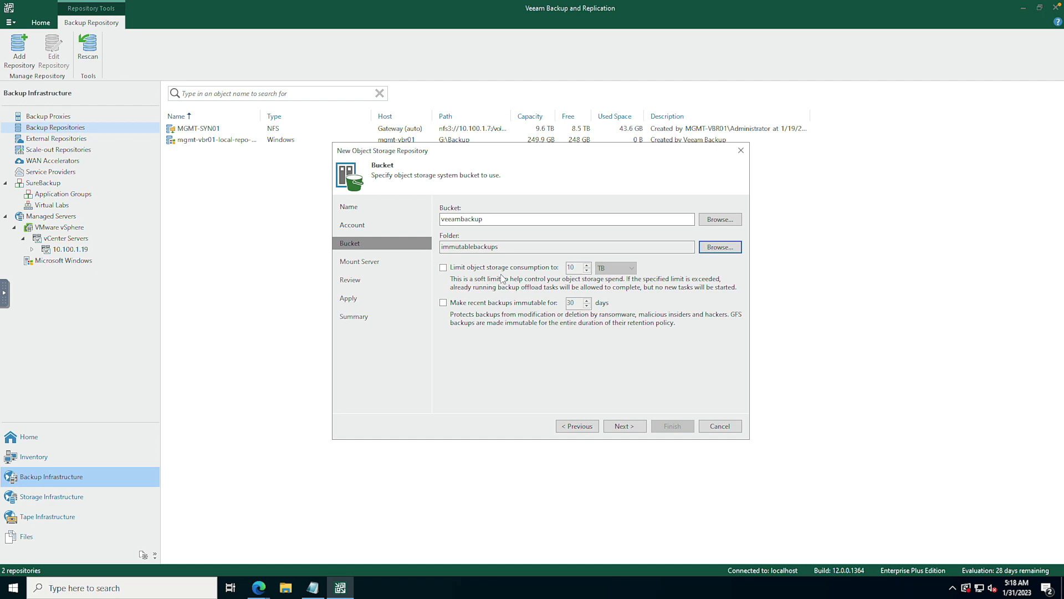
Step: Make recent backups immutable for 3 days and finish creating the repository with the default mount server settings
click(510, 305)
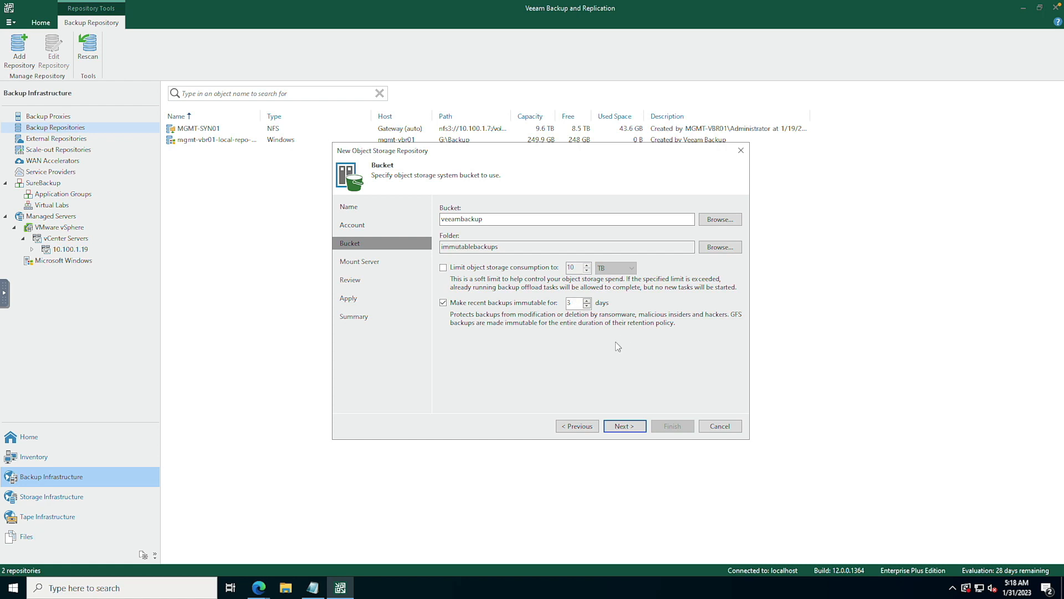
click(625, 425)
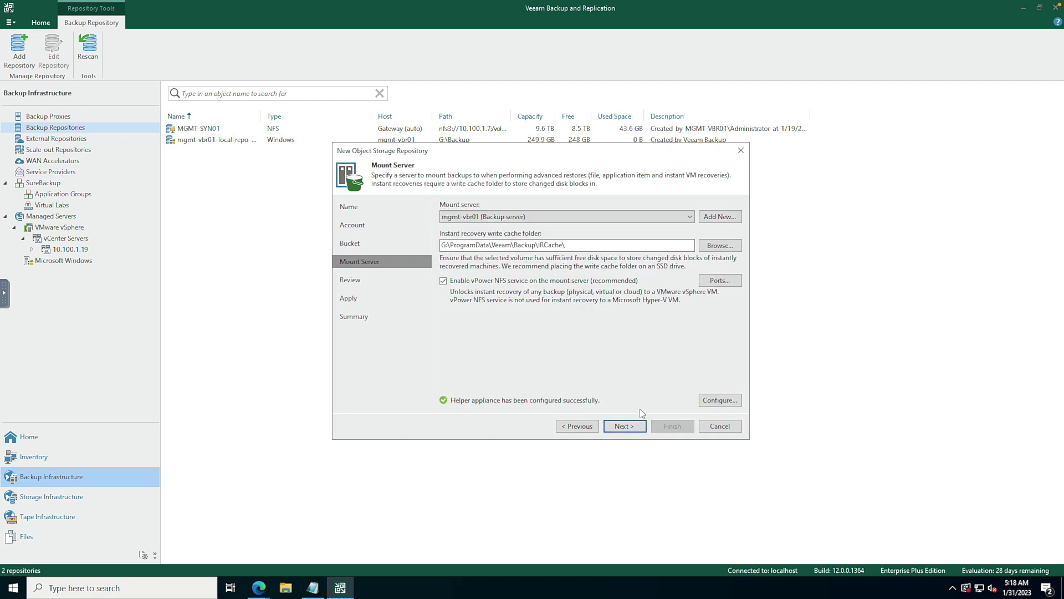
click(633, 426)
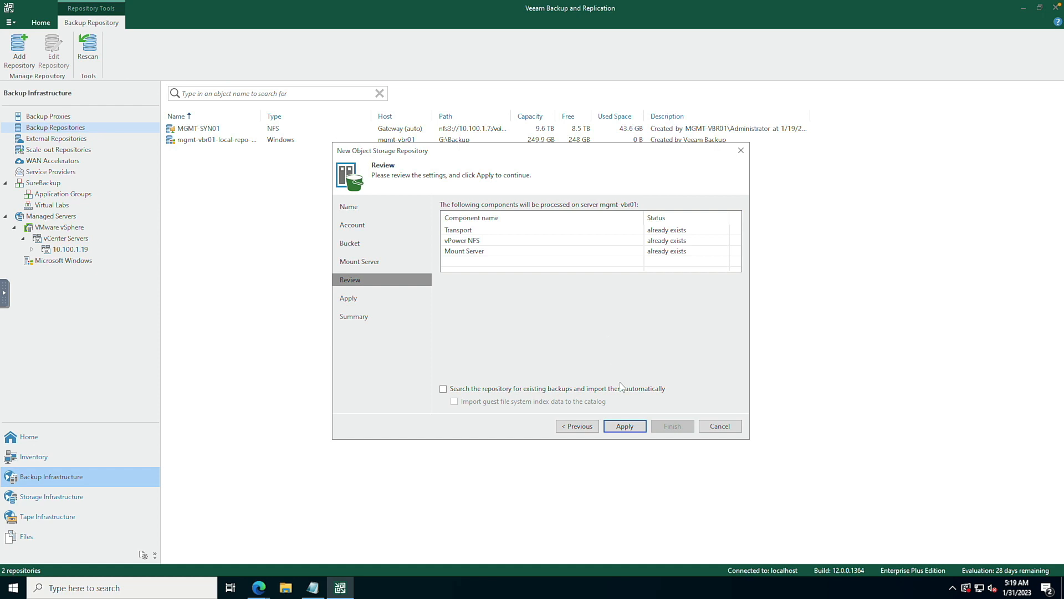
click(642, 433)
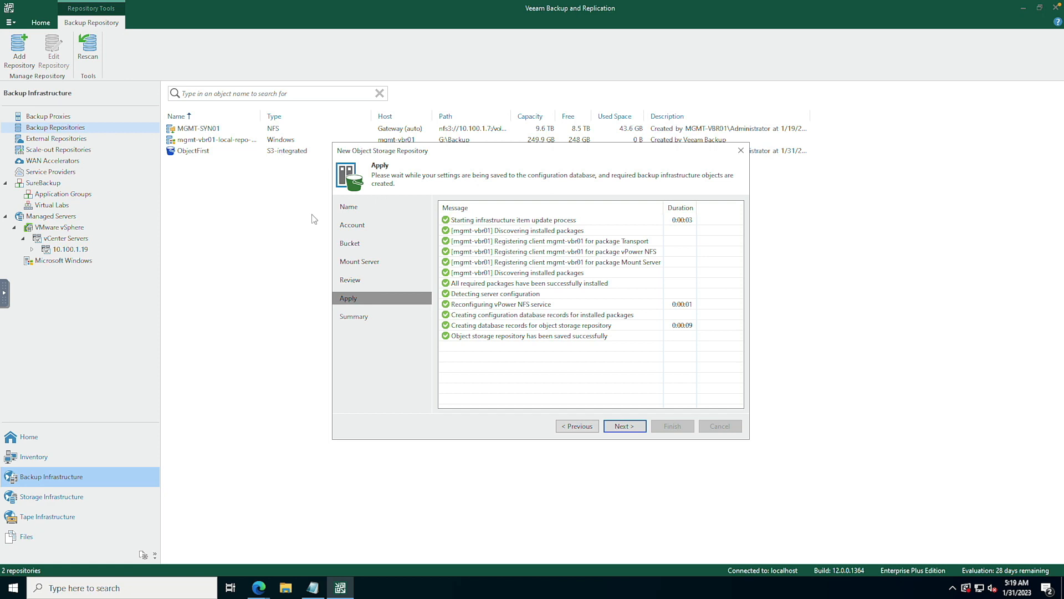
click(617, 423)
click(669, 426)
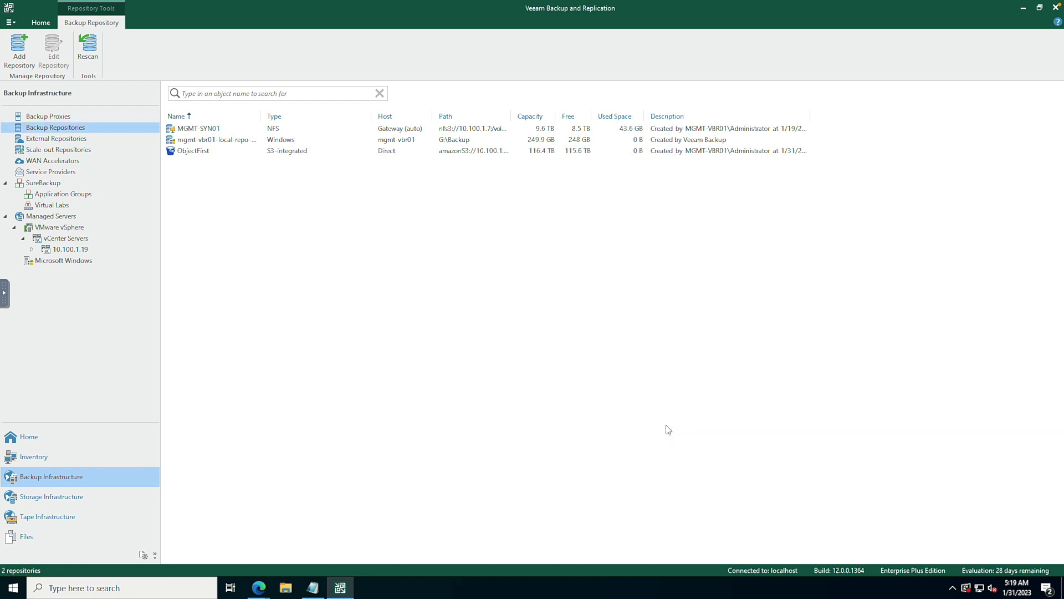
Step: Start a new virtual machine backup job named backup-ad01 and proceed to its virtual machine selection
click(83, 437)
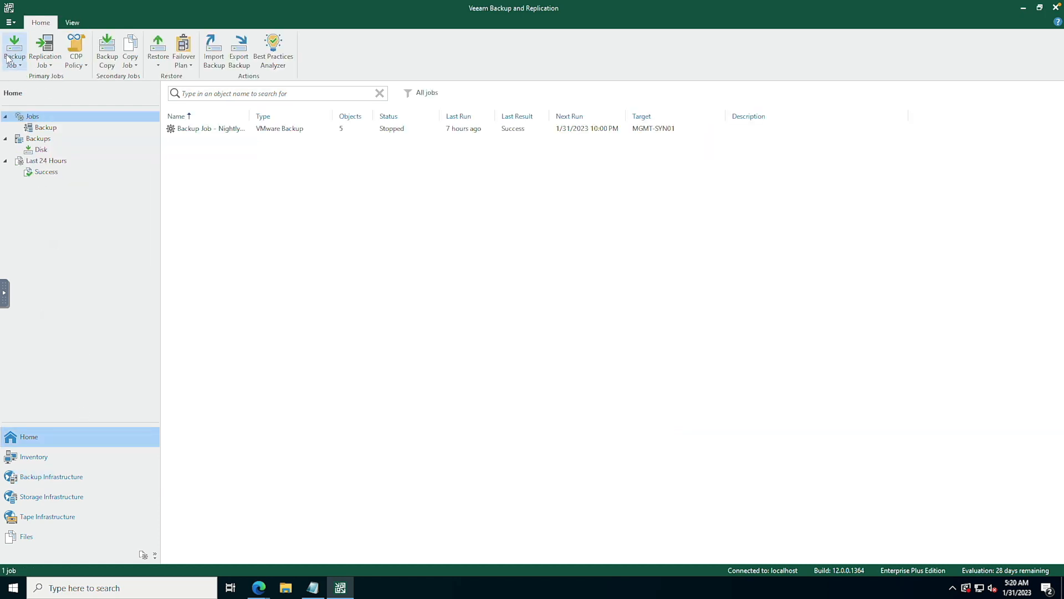
click(9, 60)
click(41, 78)
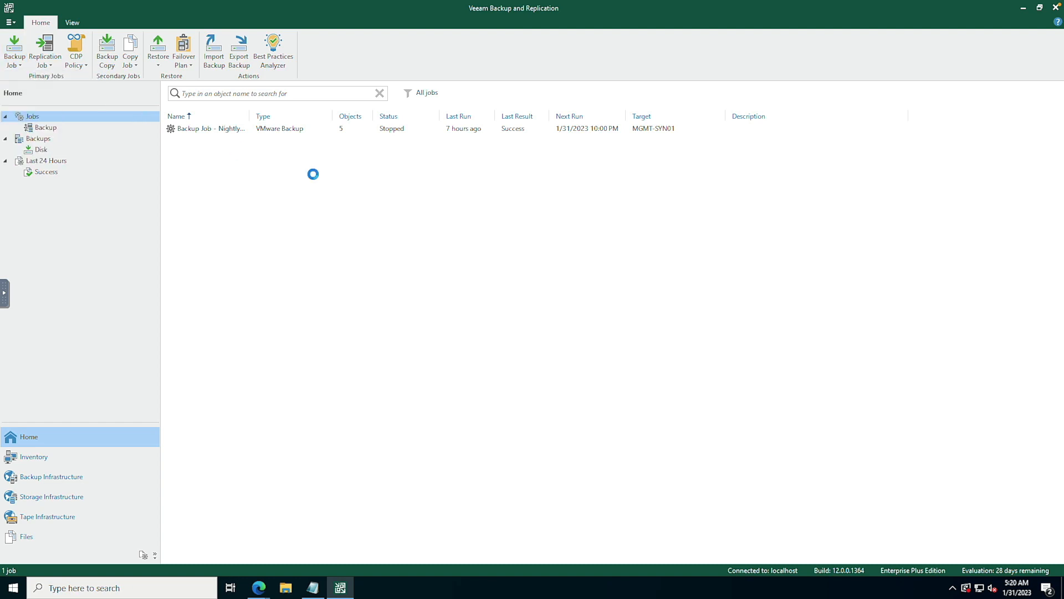
text(backup)
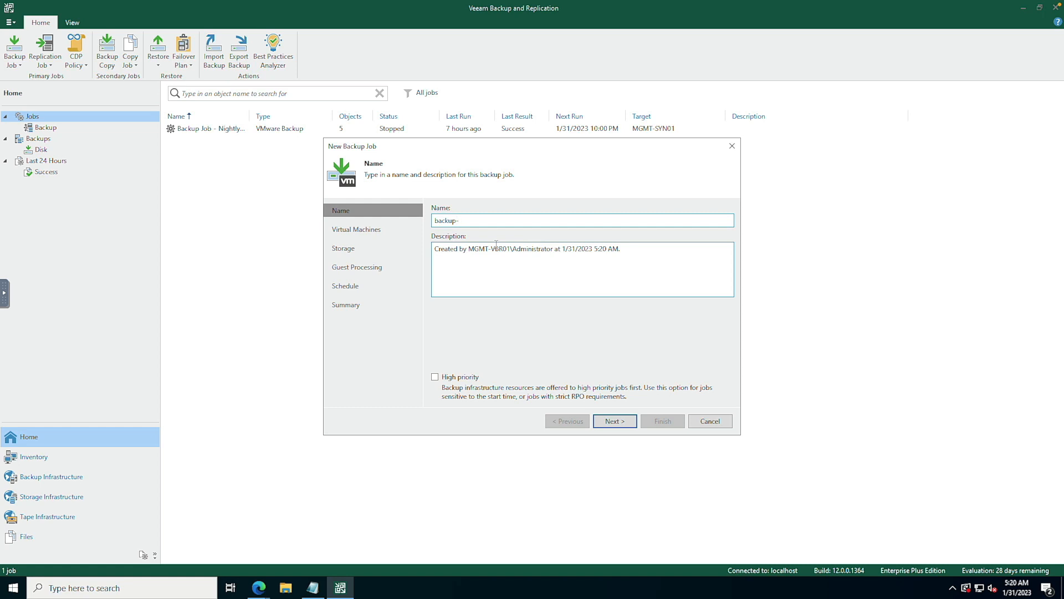
text(-ad01)
click(614, 423)
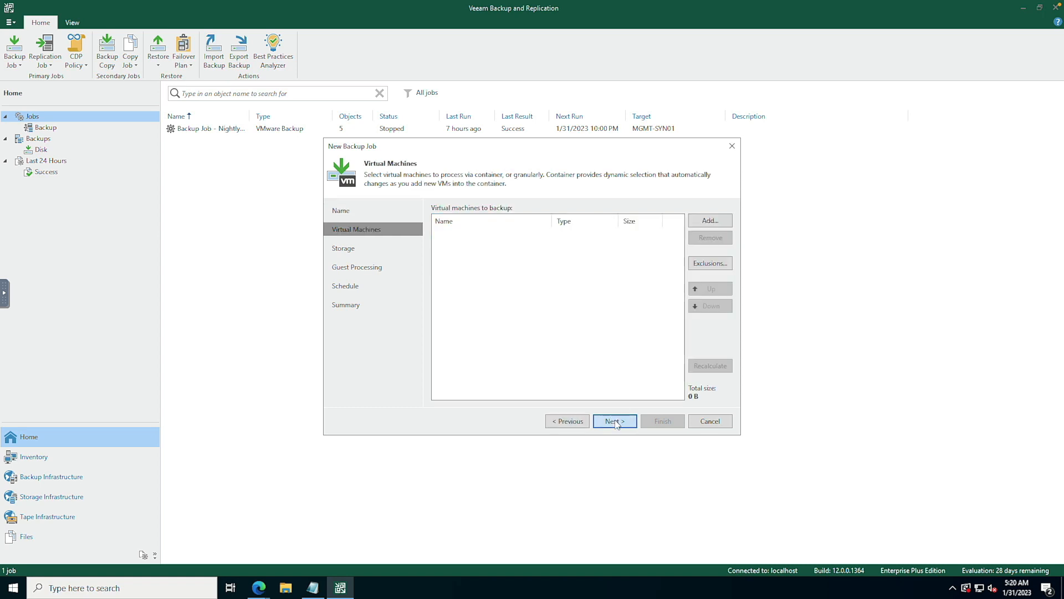
Step: Add the mgmt-ad01 virtual machine from Lab2Spec's 3. Core Infrastructure cluster to the backup job and proceed to the storage settings
click(712, 222)
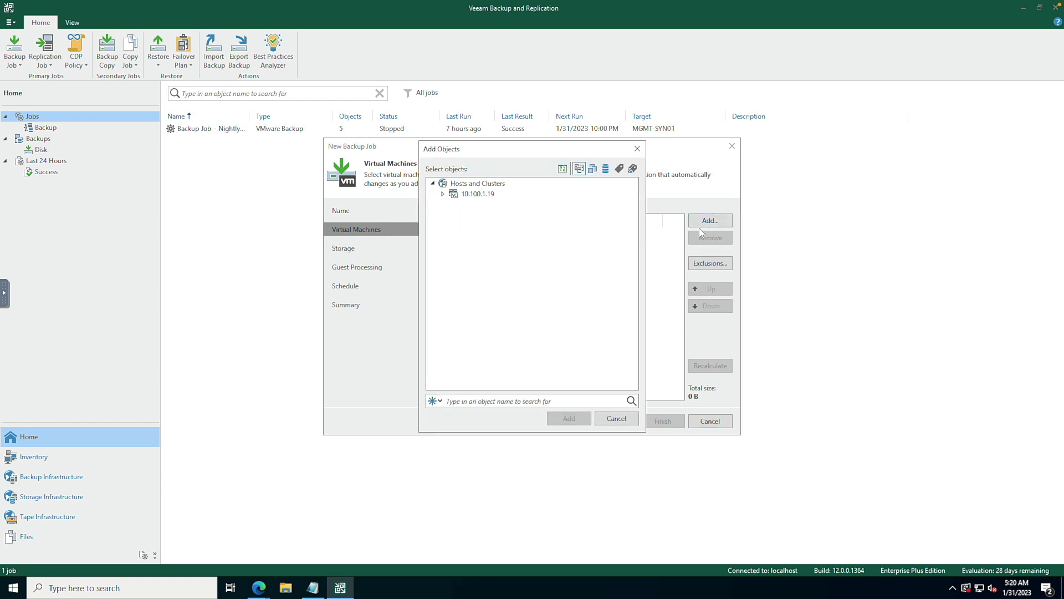
click(443, 194)
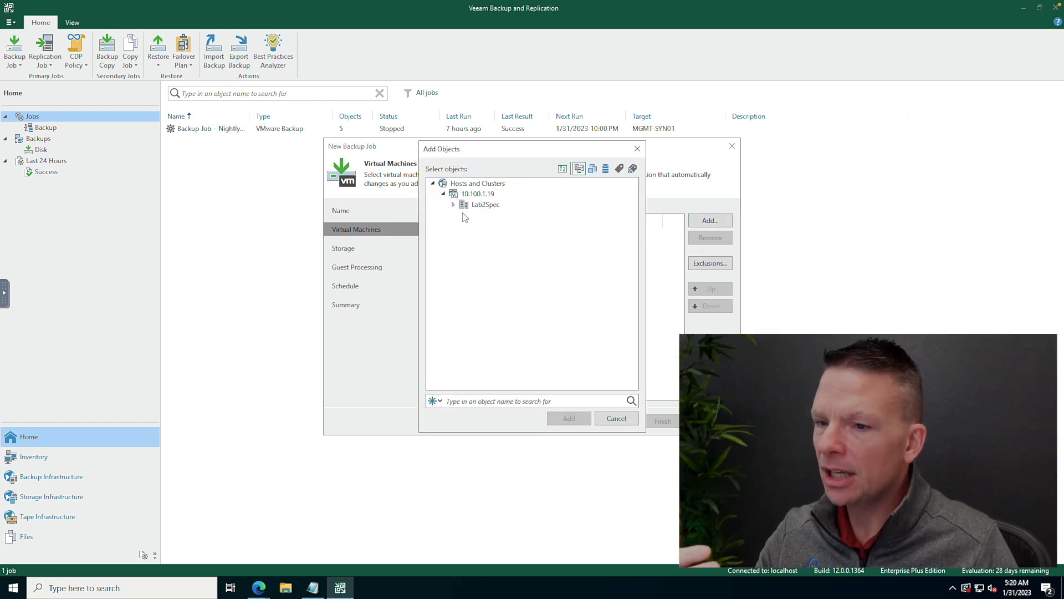
click(454, 204)
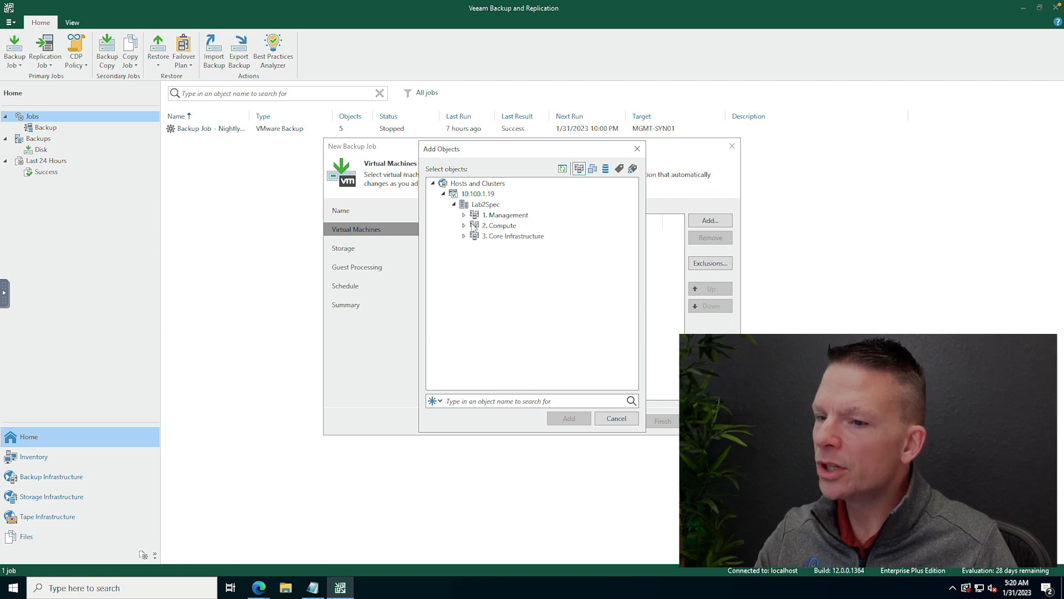
click(464, 216)
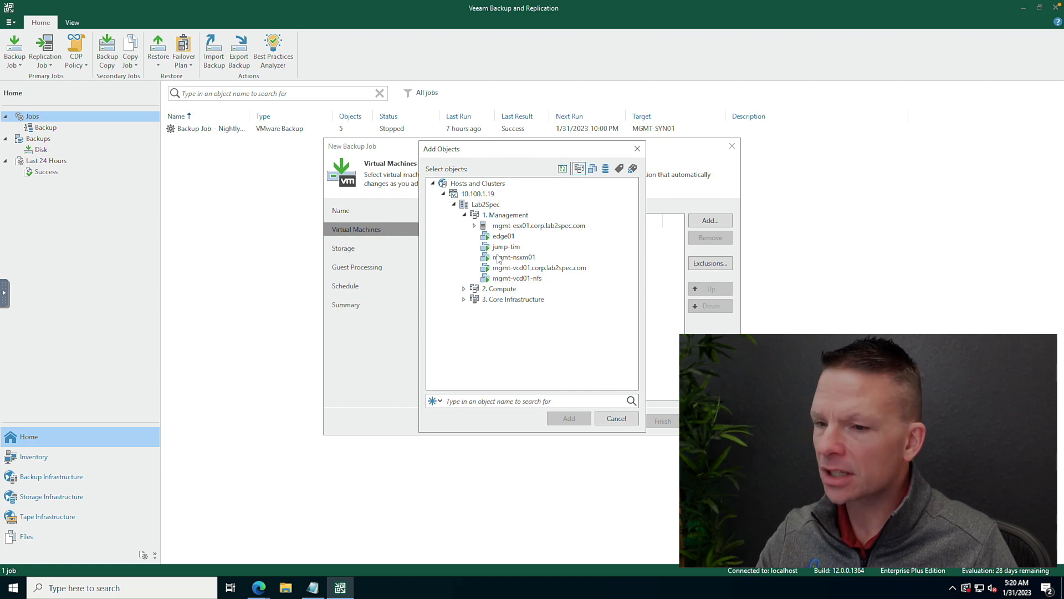
click(464, 289)
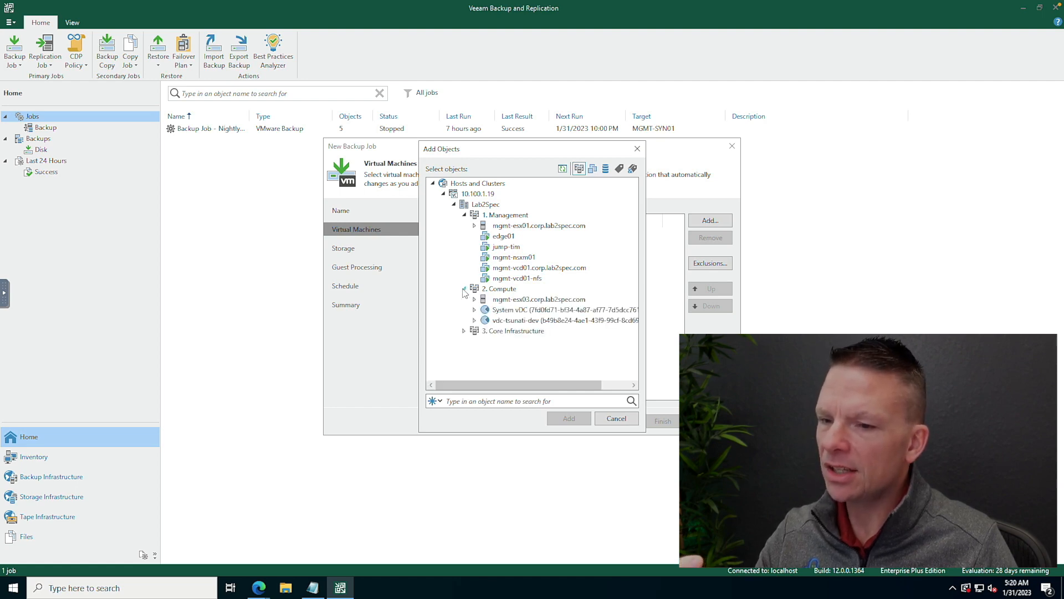
click(464, 332)
click(514, 356)
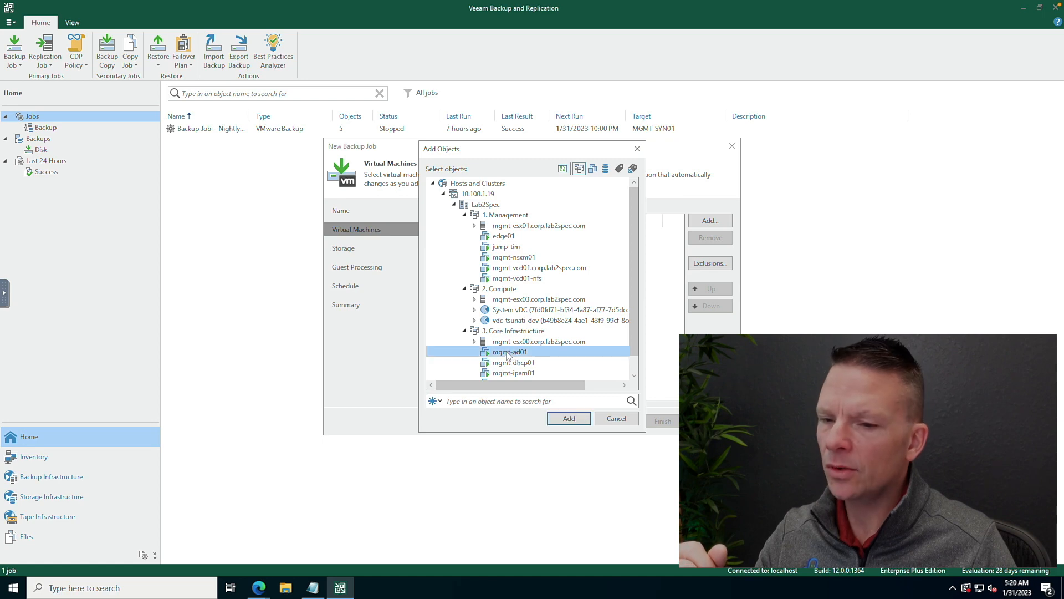
click(569, 418)
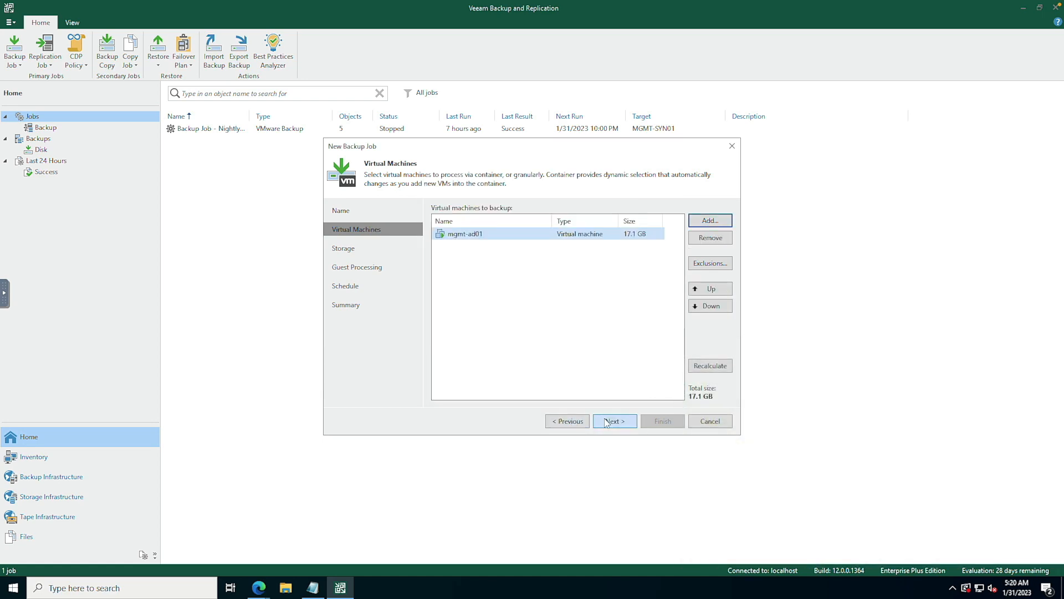
click(607, 422)
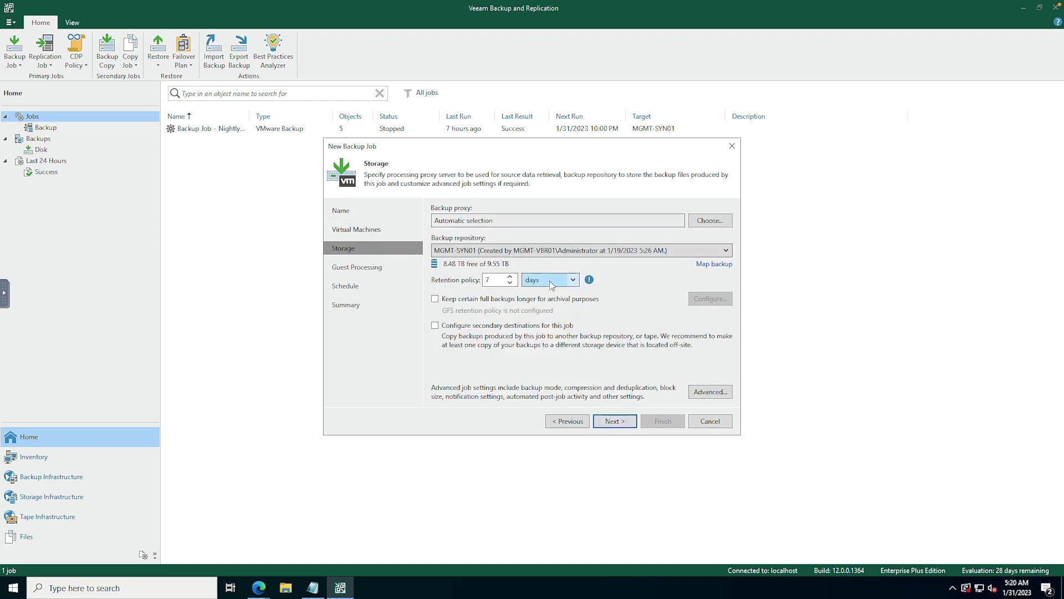
Step: Choose ObjectFirst as the job's backup repository with a retention policy of 4 days and continue to guest processing
click(547, 252)
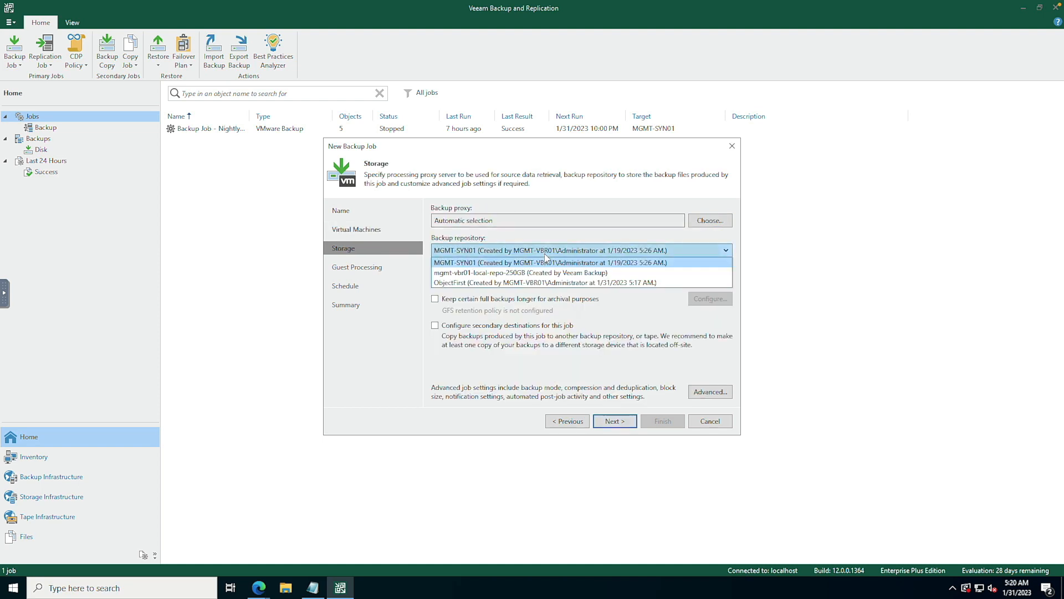
click(518, 283)
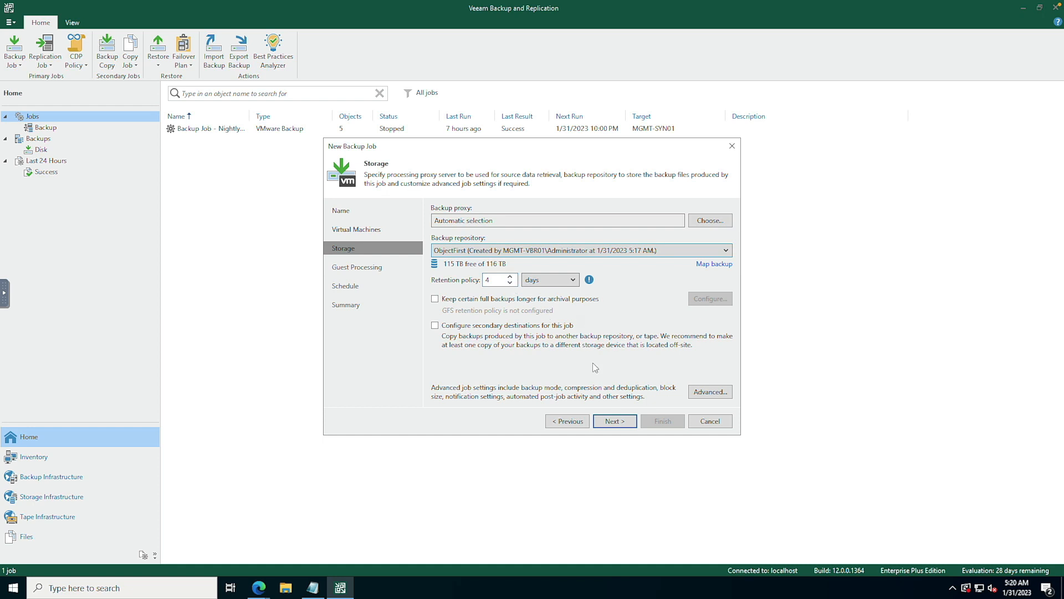
click(623, 422)
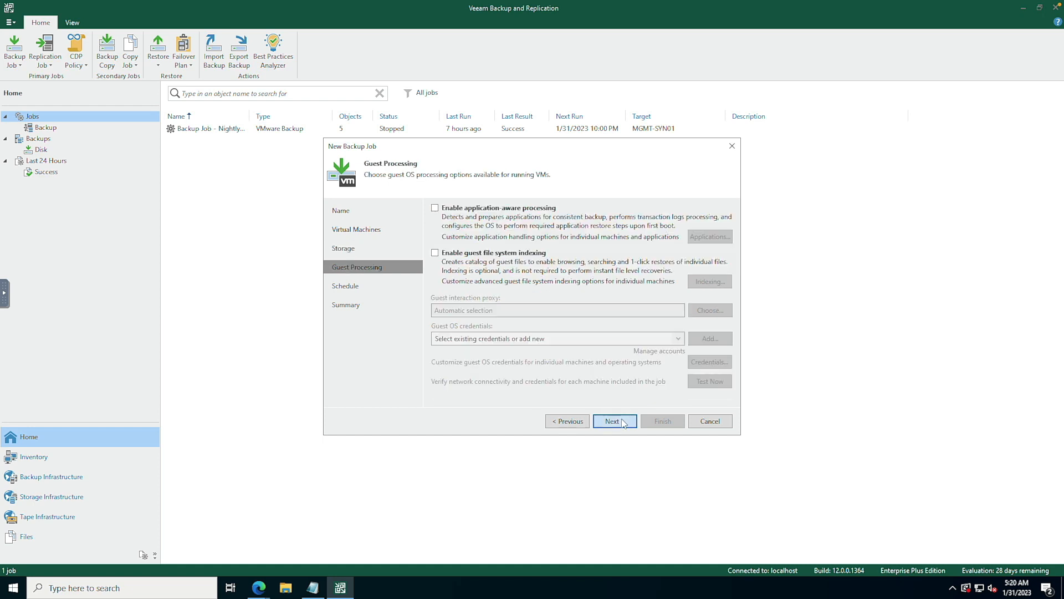
Step: Enable application-aware processing using the existing administrator guest OS credentials and continue to the job schedule
click(509, 208)
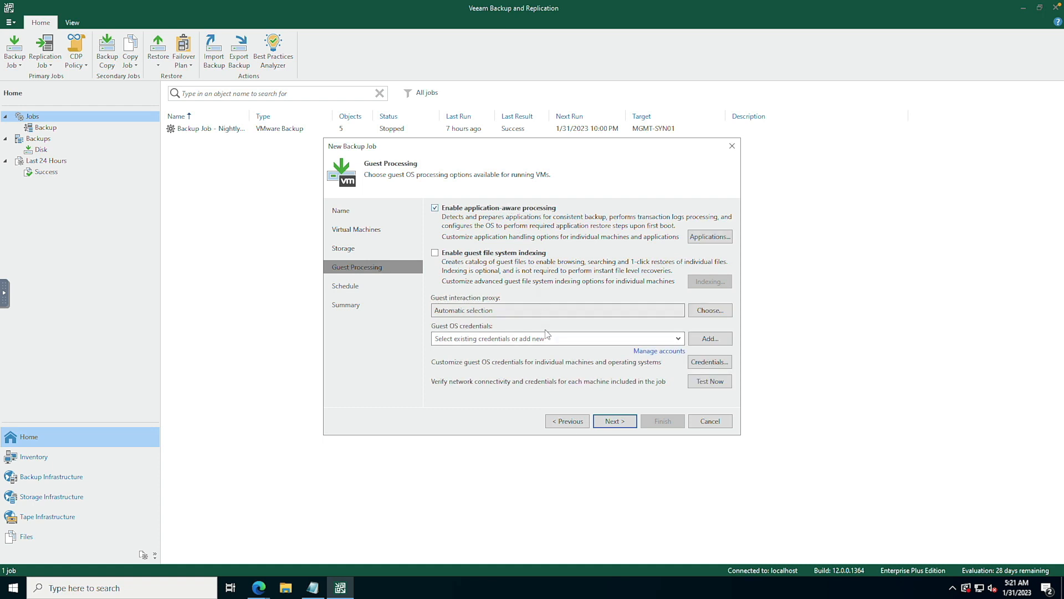
click(580, 339)
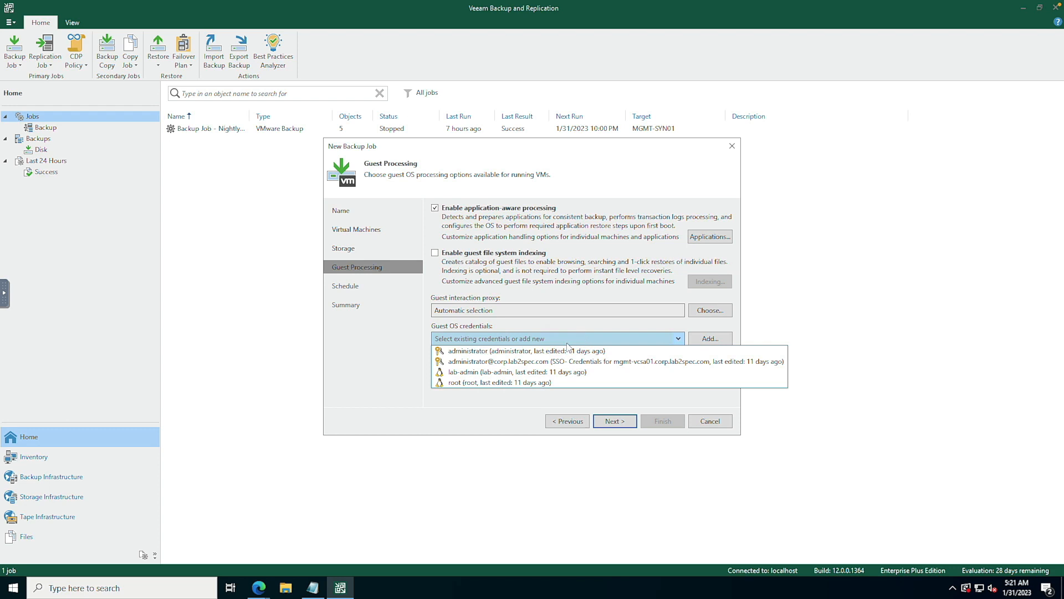
click(565, 351)
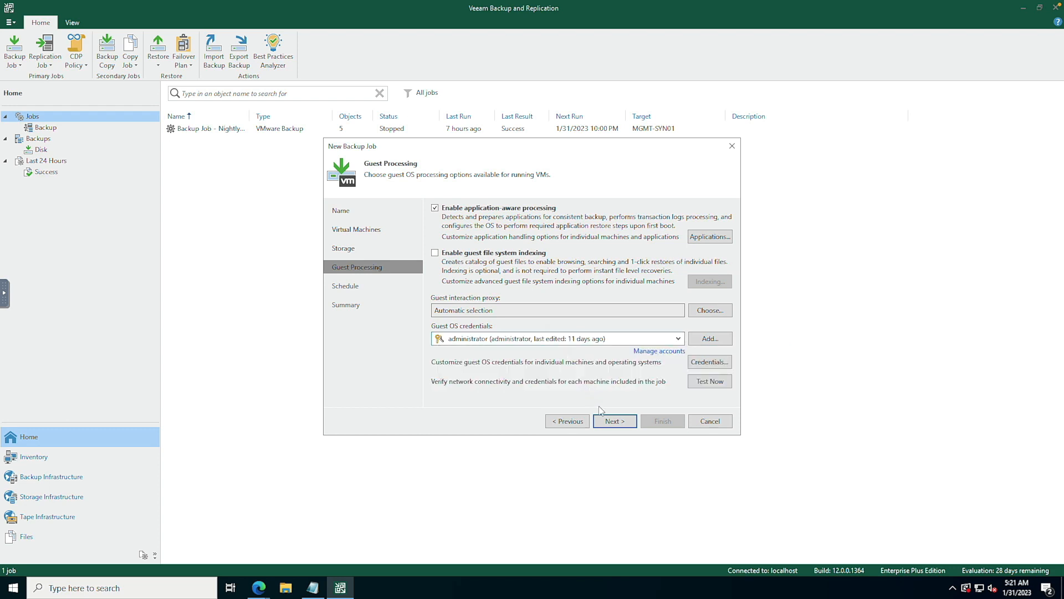
click(609, 421)
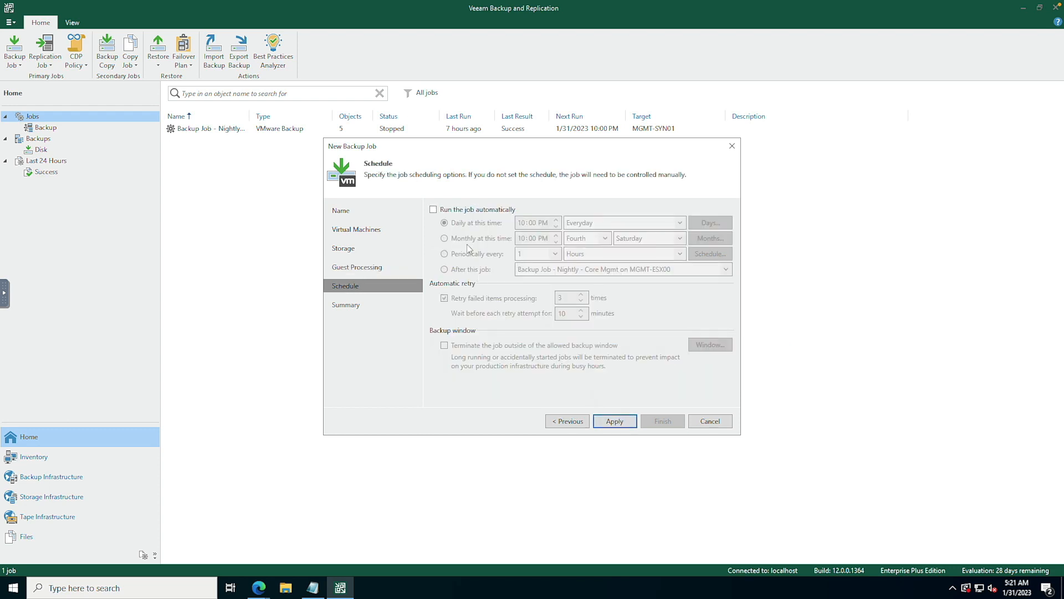
Step: Schedule the job to run automatically every day at 10:00 PM and finish creating it, starting its first run immediately
click(467, 210)
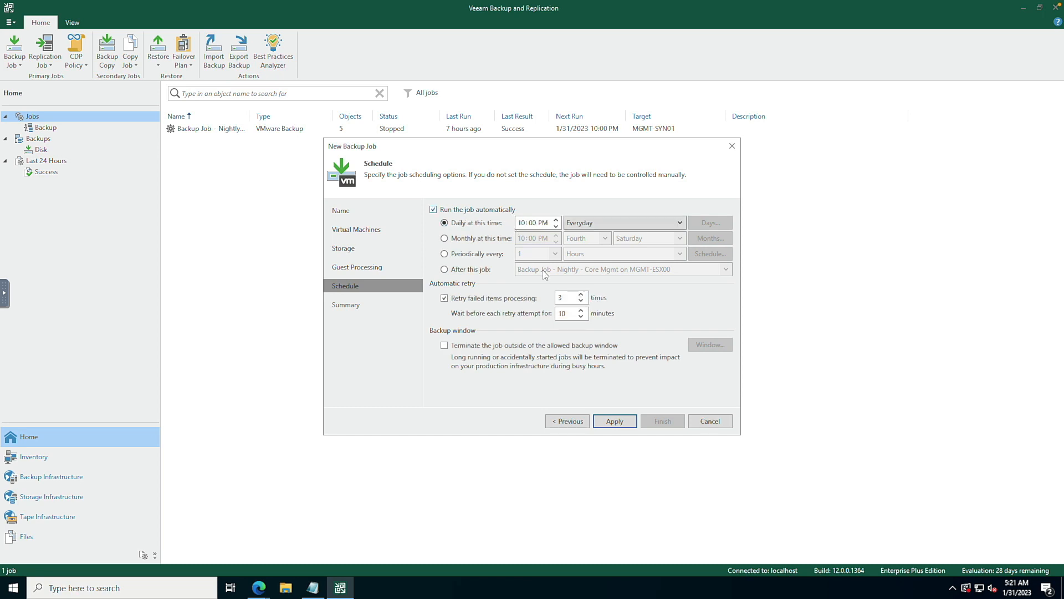
click(614, 423)
click(497, 397)
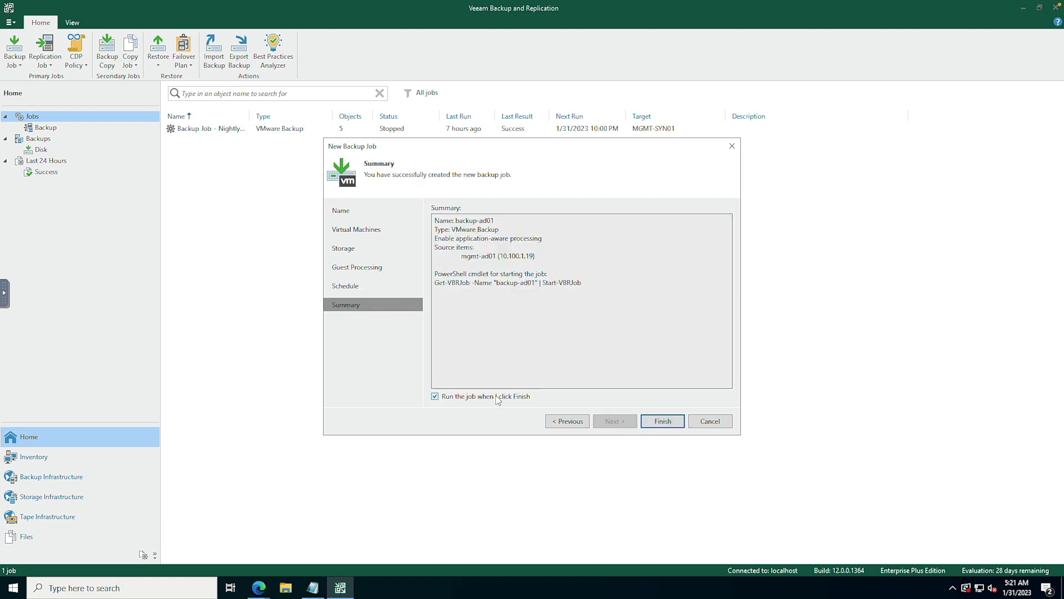
click(651, 419)
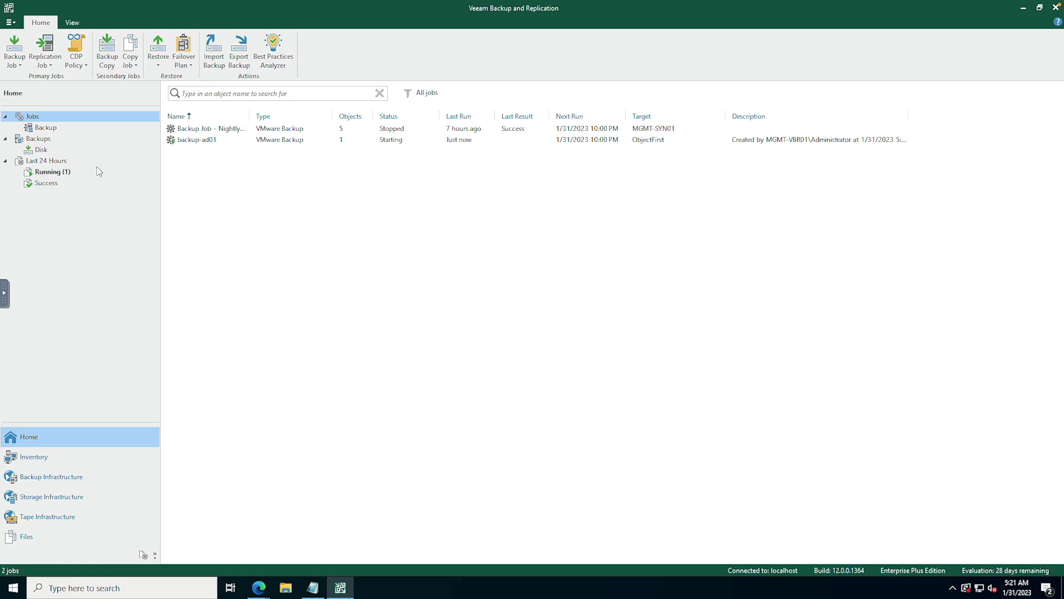
Step: Show the progress details of the running backup-ad01 session
click(48, 173)
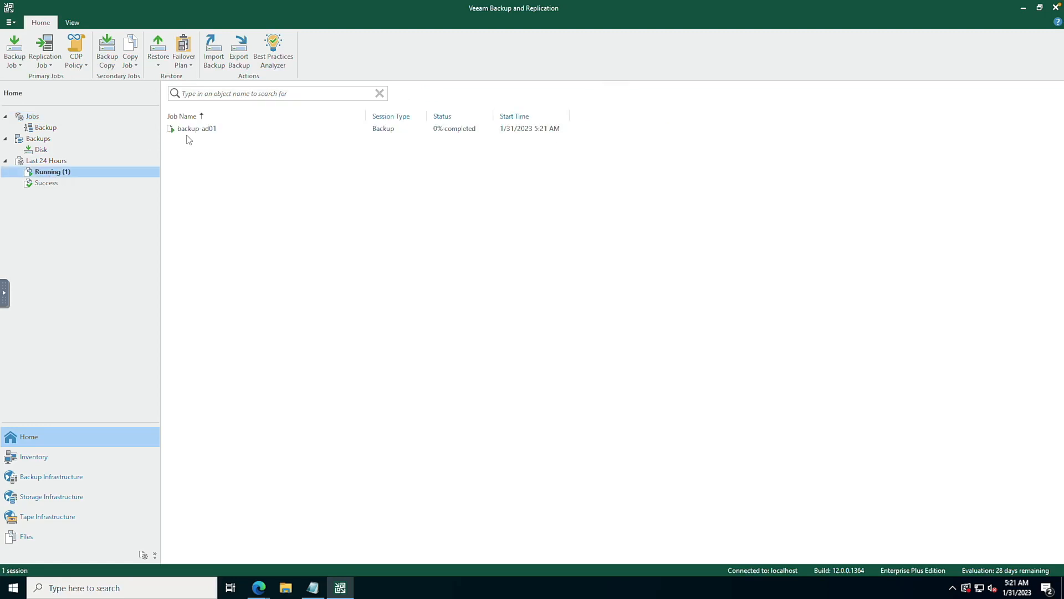
click(190, 132)
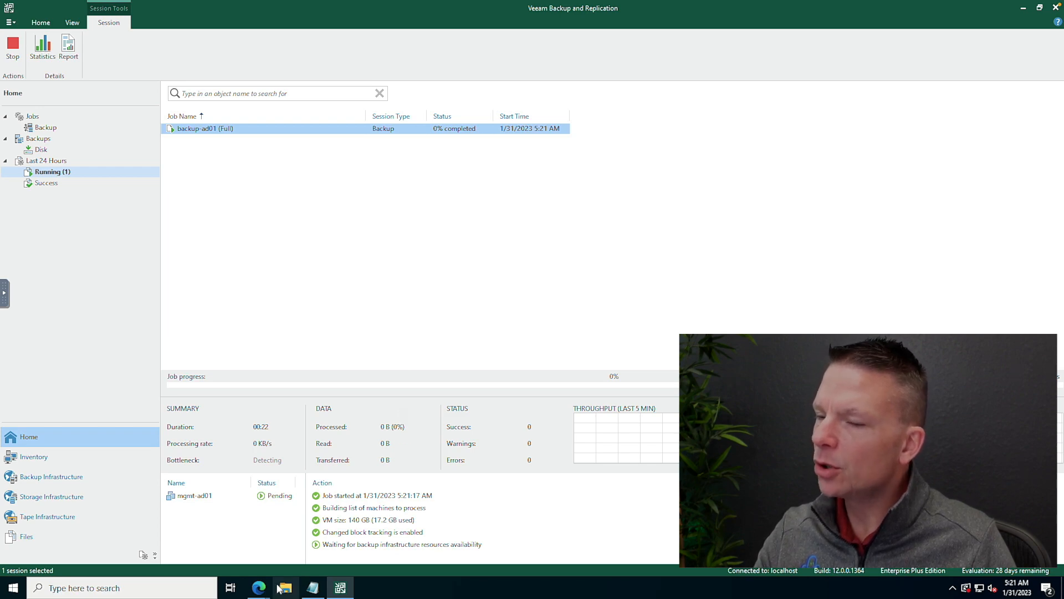
Step: Switch to the Object First web UI in the browser and examine the dashboard's capacity, cluster state and cluster-wide performance
click(258, 587)
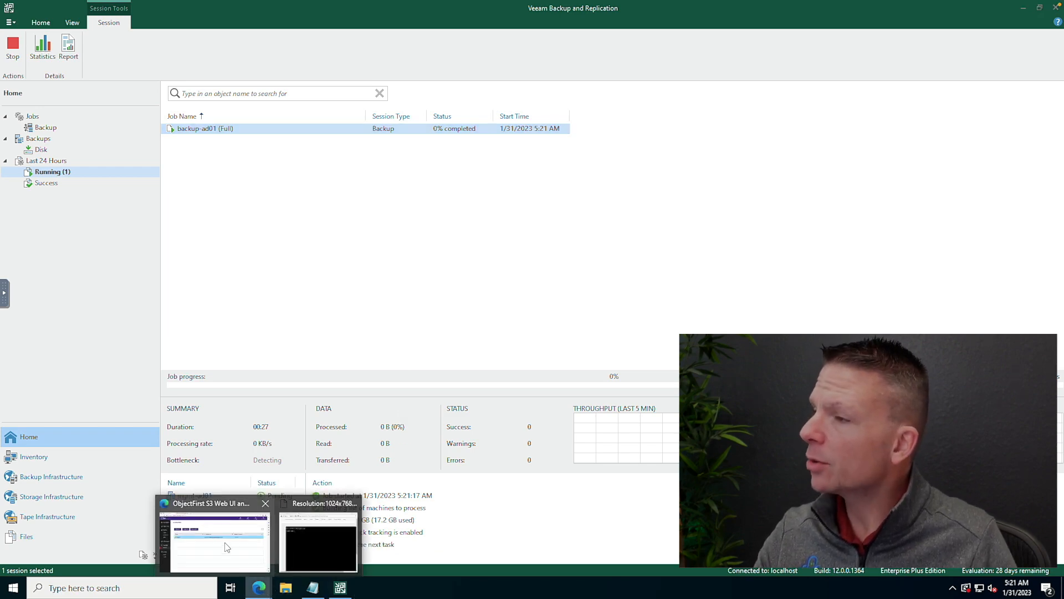
click(229, 548)
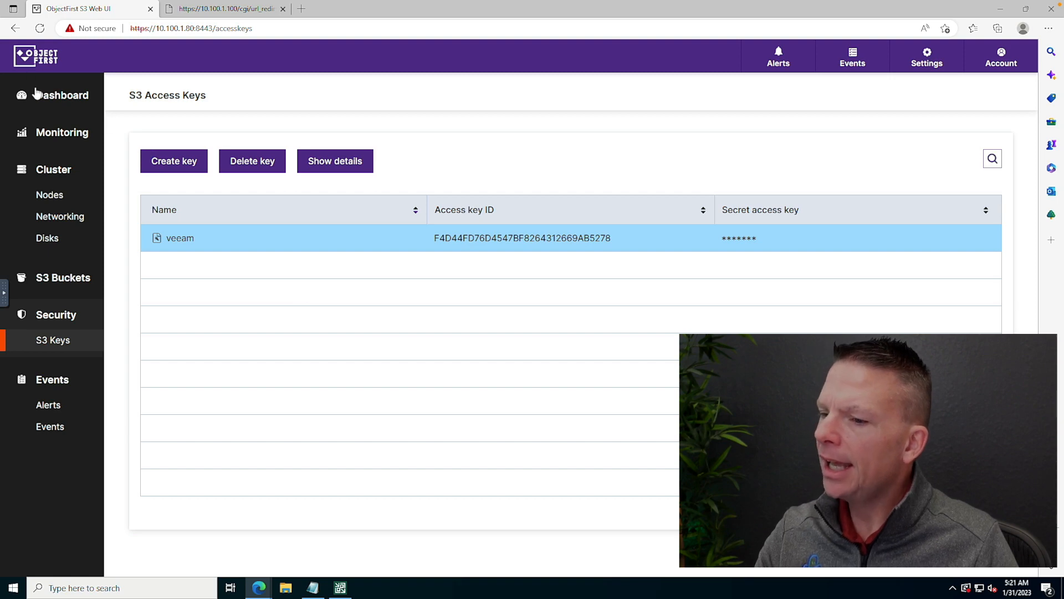
click(50, 100)
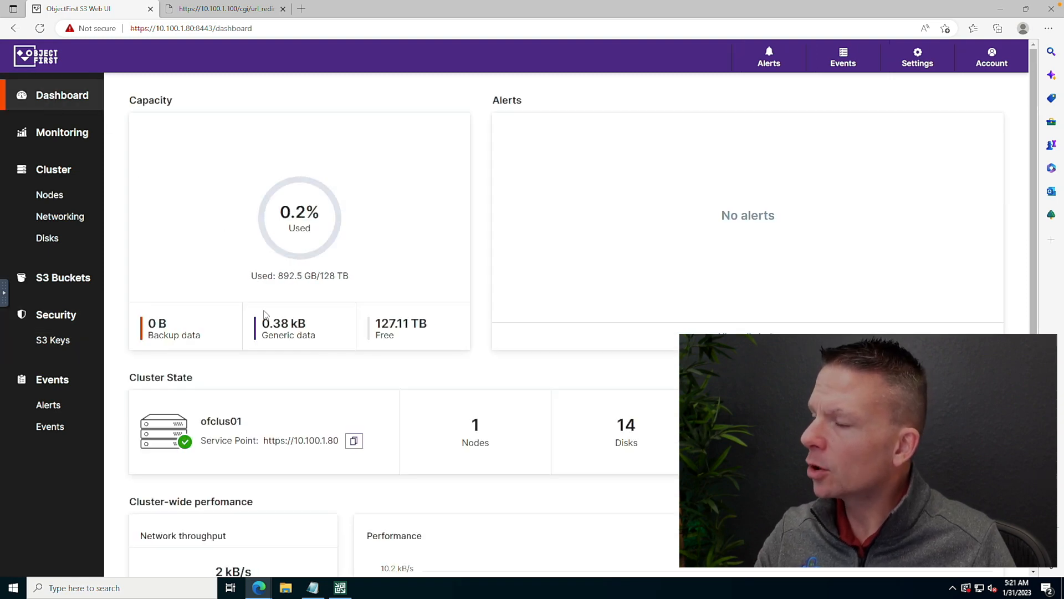
scroll(271, 304, down, 3)
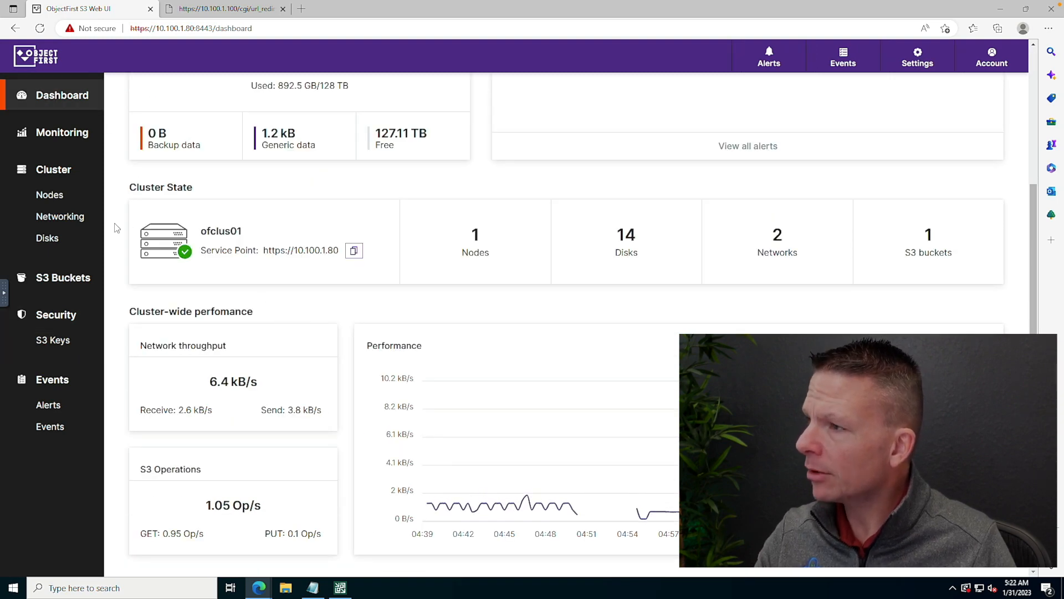